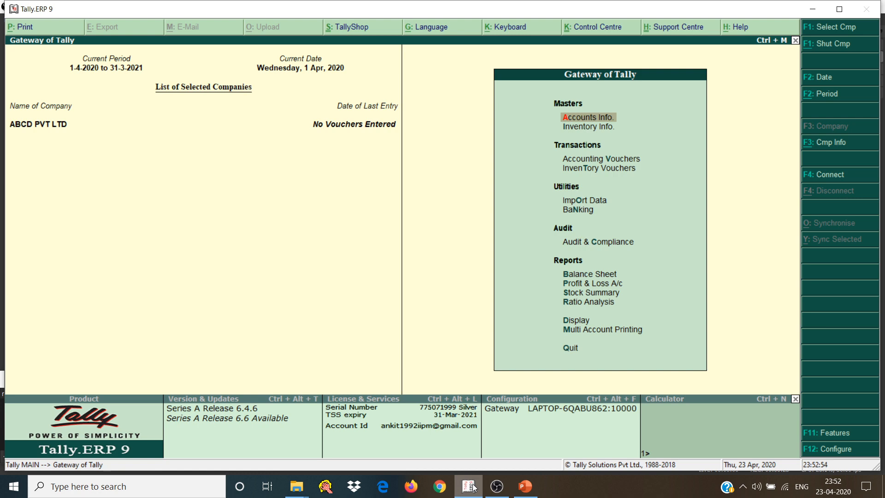
Step: Open the creation form for a single accounting group in the ABCD PVT LTD company
{"action": "key", "text": "Return"}
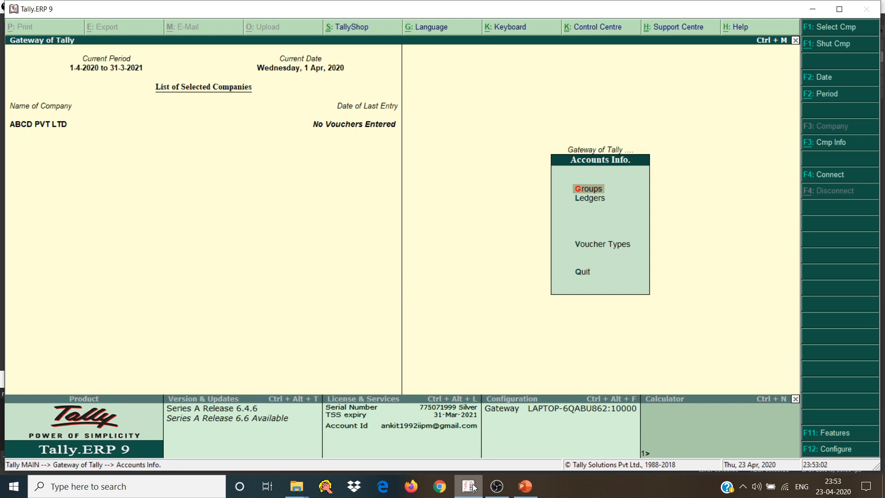
{"action": "key", "text": "Down"}
{"action": "key", "text": "Down"}
{"action": "key", "text": "Up"}
{"action": "key", "text": "Up"}
{"action": "key", "text": "Return"}
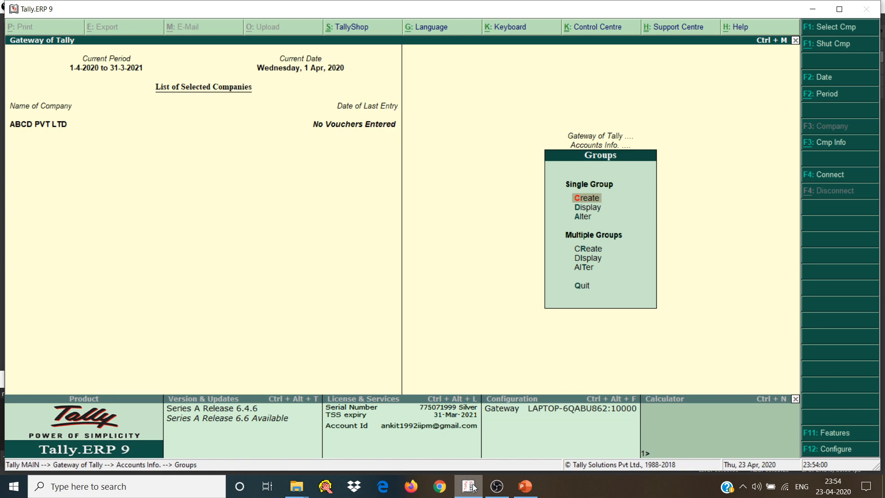
{"action": "key", "text": "Return"}
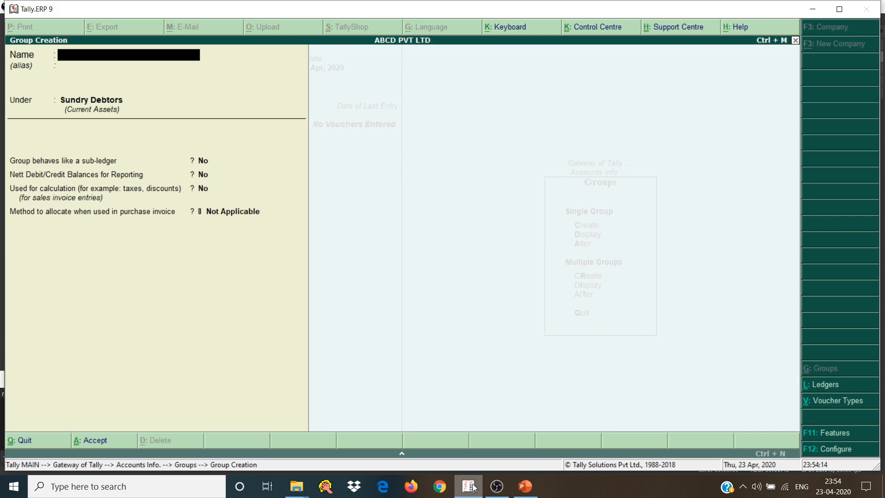
Step: Create the group DELHI DEBTORS under Sundry Debtors, keeping the default options, and save it
{"action": "type", "text": "DELHI DEBTORS"}
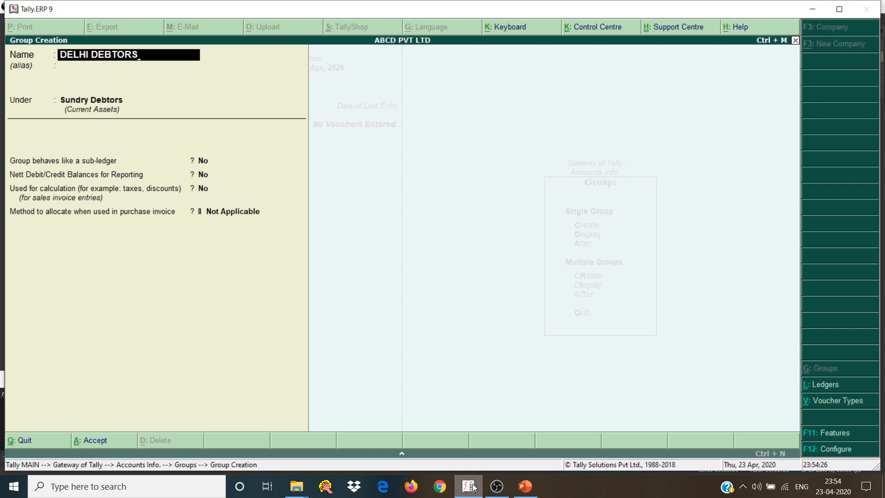
{"action": "key", "text": "Return"}
{"action": "key", "text": "Return"}
{"action": "key", "text": "Return"}
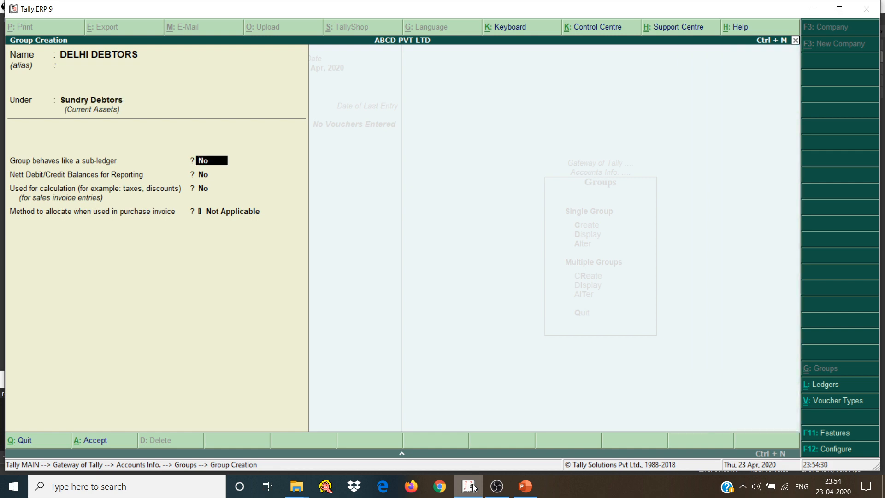
{"action": "key", "text": "Return"}
{"action": "key", "text": "Return"}
{"action": "key", "text": "Return"}
{"action": "key", "text": "Return"}
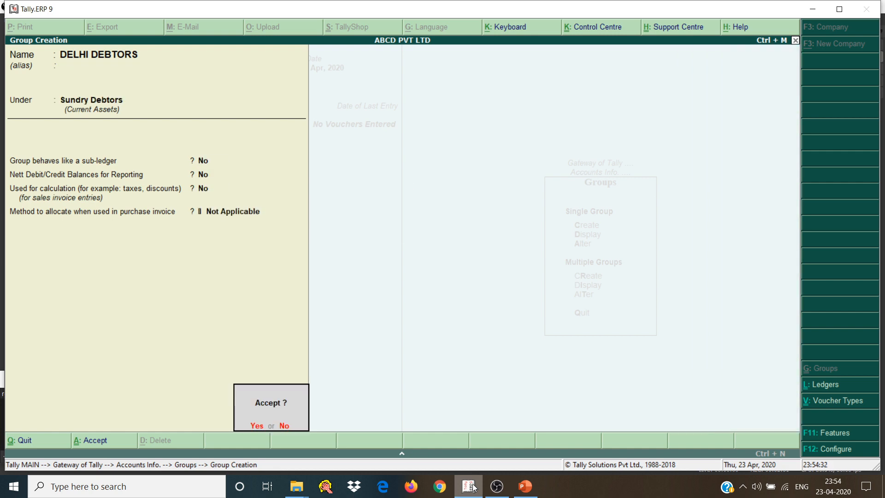
{"action": "key", "text": "Return"}
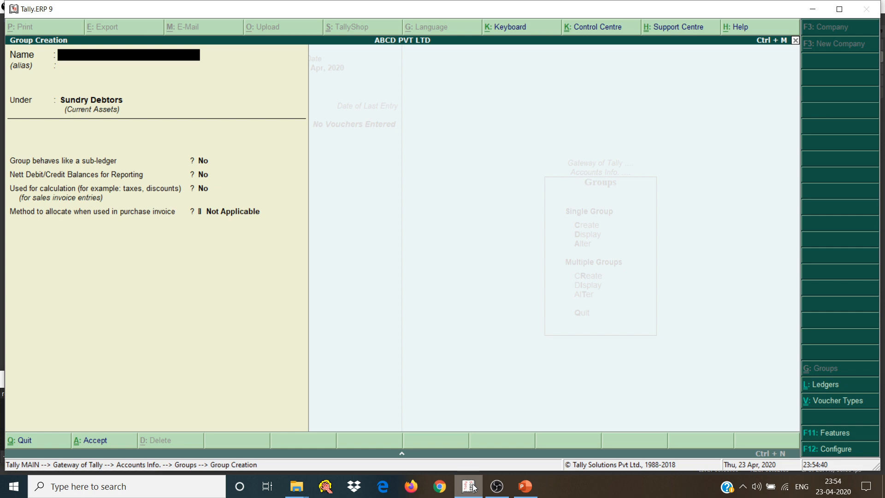
Step: Leave single group creation and start creating multiple groups with Sundry Debtors as the parent group
{"action": "key", "text": "Escape"}
{"action": "key", "text": "Return"}
{"action": "key", "text": "Down"}
{"action": "key", "text": "Down"}
{"action": "key", "text": "Down"}
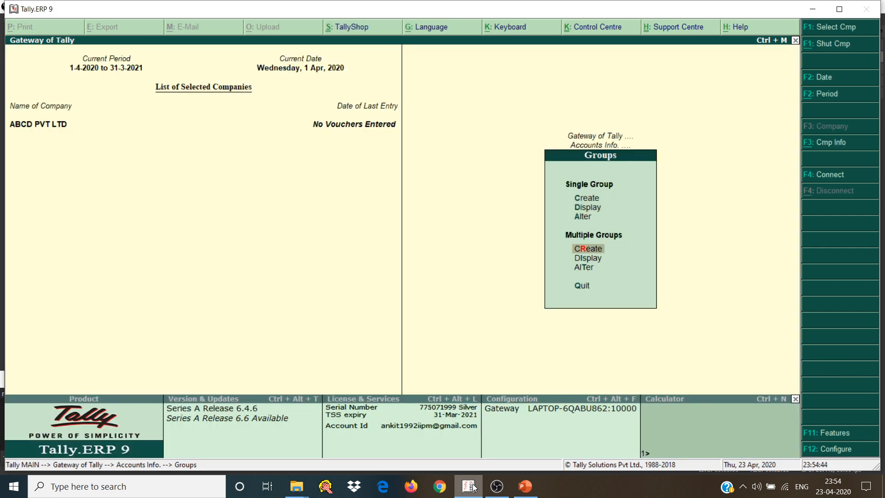
{"action": "key", "text": "Return"}
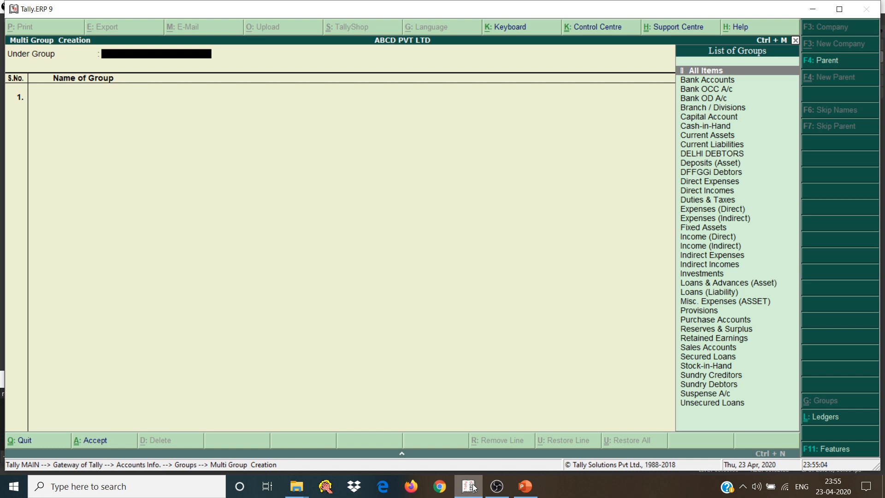
{"action": "type", "text": "SUN"}
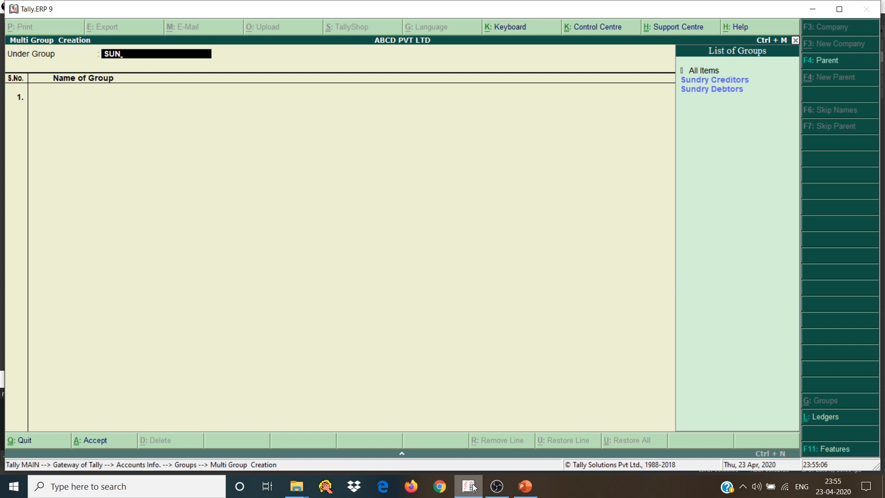
{"action": "key", "text": "Down"}
{"action": "key", "text": "Return"}
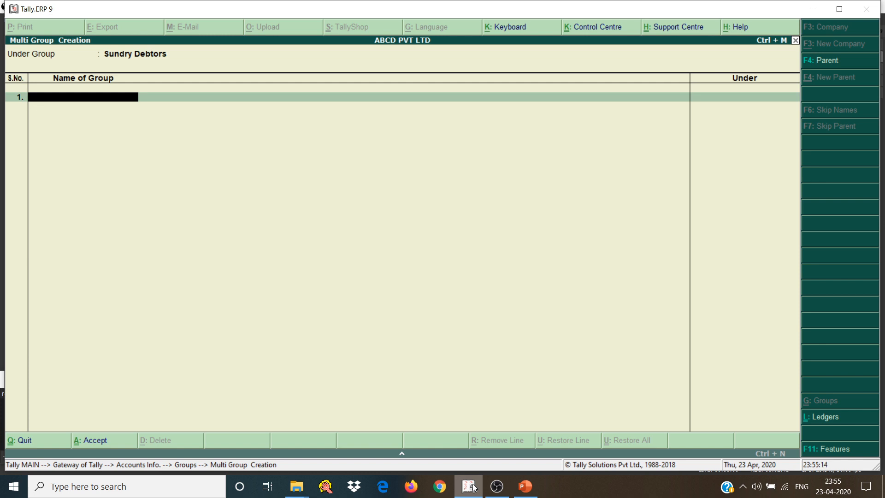
Step: Enter the group names MUMBAI DEBTORS, PUNE DEBTORS and PATNA DEBTORS in the multiple group list
{"action": "type", "text": "MUMBAI DEBTORS"}
{"action": "key", "text": "Return"}
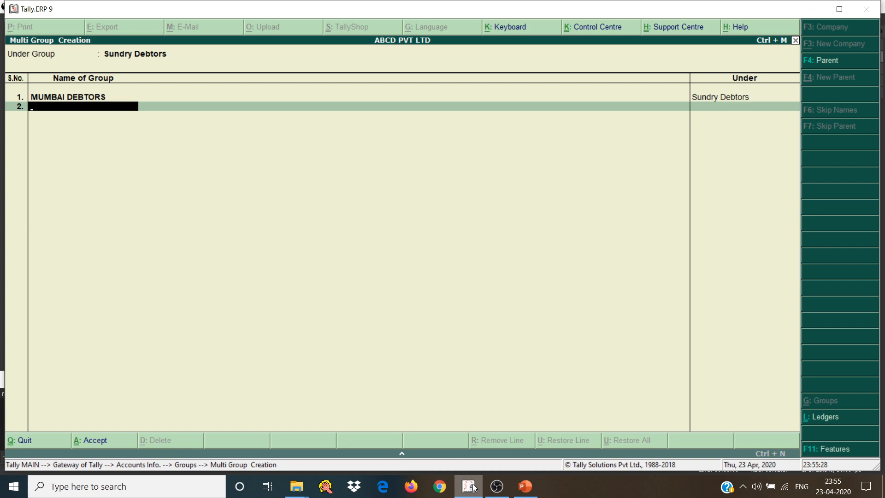
{"action": "type", "text": "PUNE DEBTORS"}
{"action": "key", "text": "Return"}
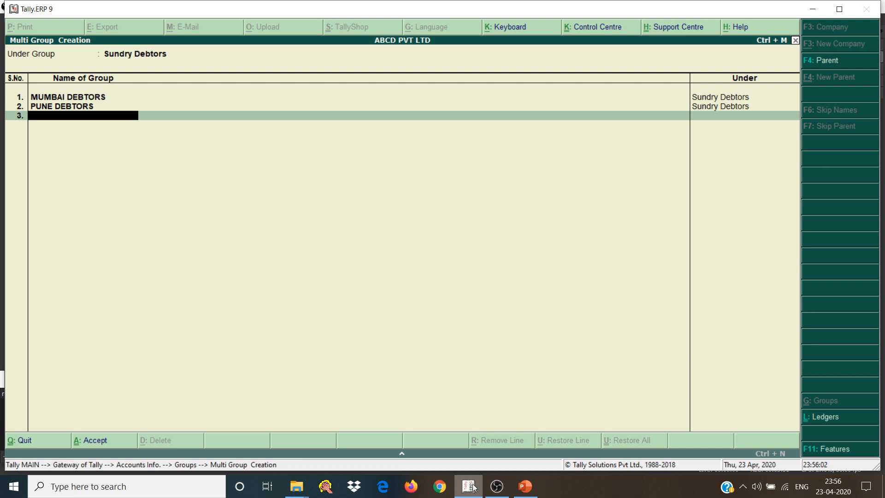
{"action": "type", "text": "PATNA DEBTORS"}
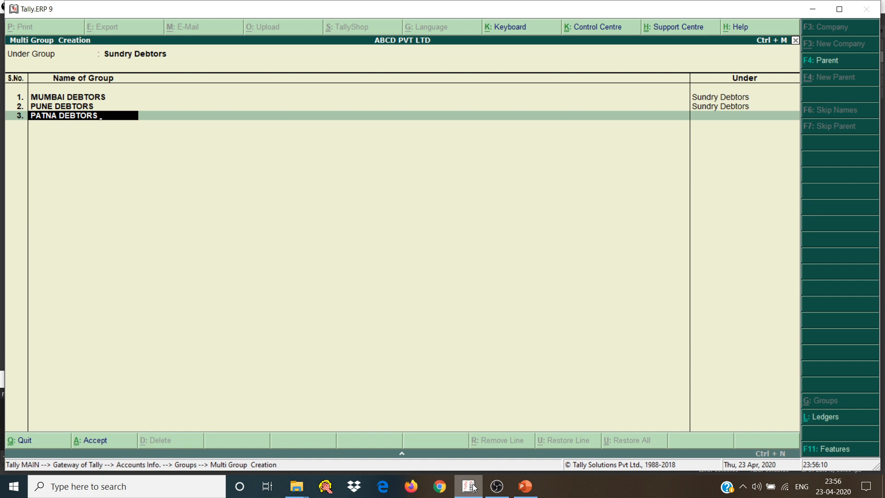
{"action": "key", "text": "Return"}
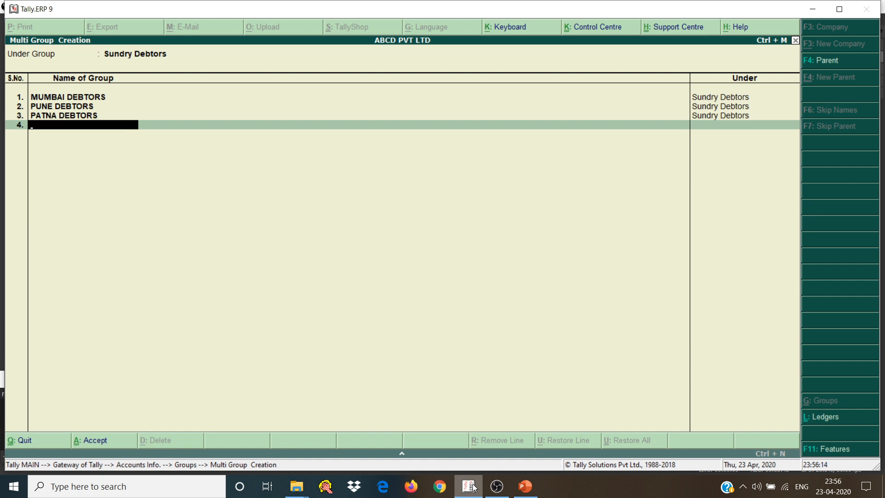
Step: Change the parent group selection to All Items and keep MUMBAI DEBTORS under Sundry Debtors
{"action": "left_click", "coordinate": [137, 58]}
{"action": "type", "text": "AL"}
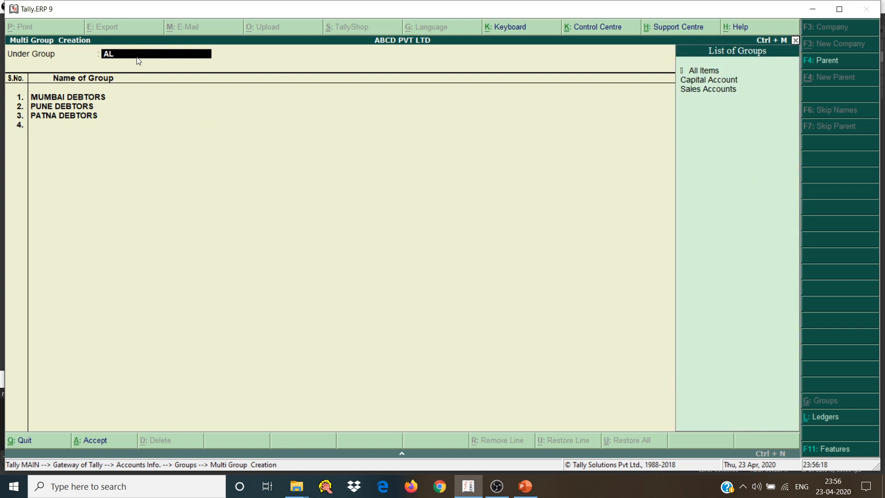
{"action": "key", "text": "Return"}
{"action": "key", "text": "Return"}
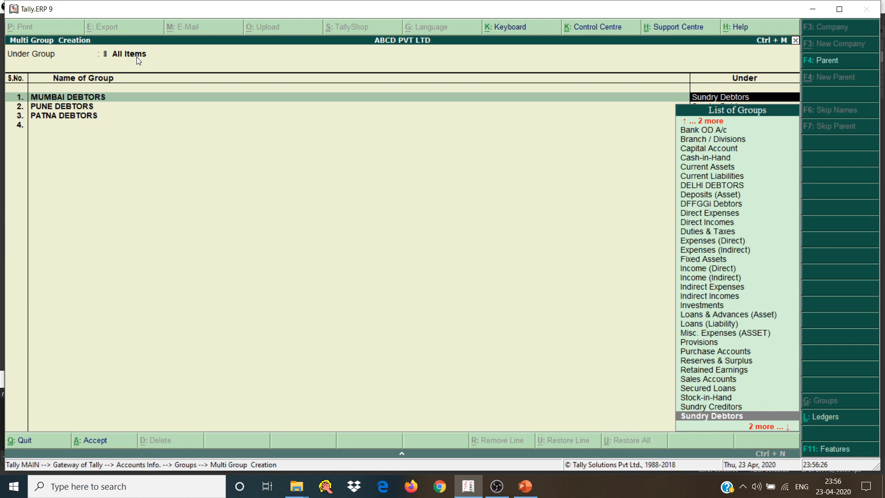
{"action": "key", "text": "Return"}
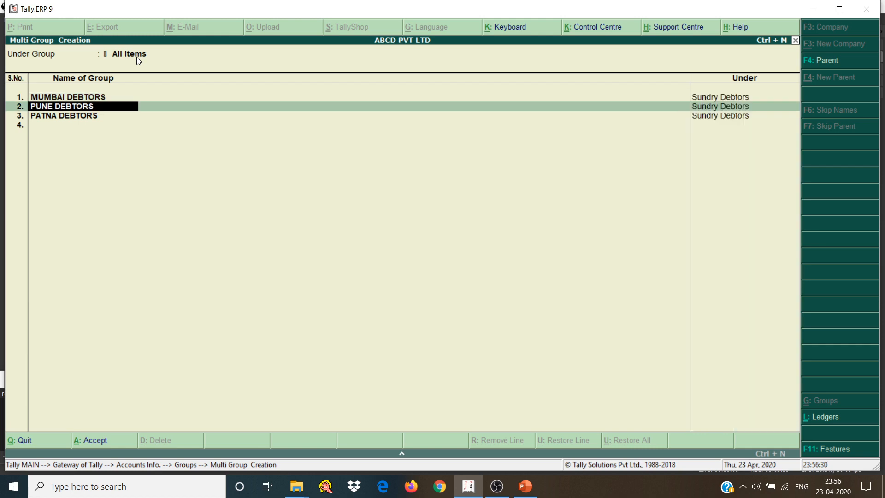
Step: Set the parent of the PUNE DEBTORS group to Sundry Creditors
{"action": "key", "text": "Return"}
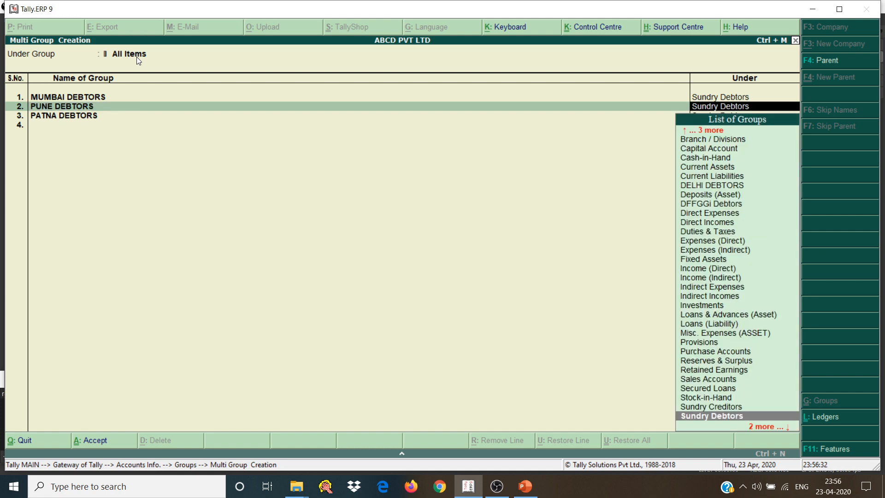
{"action": "type", "text": "SUN"}
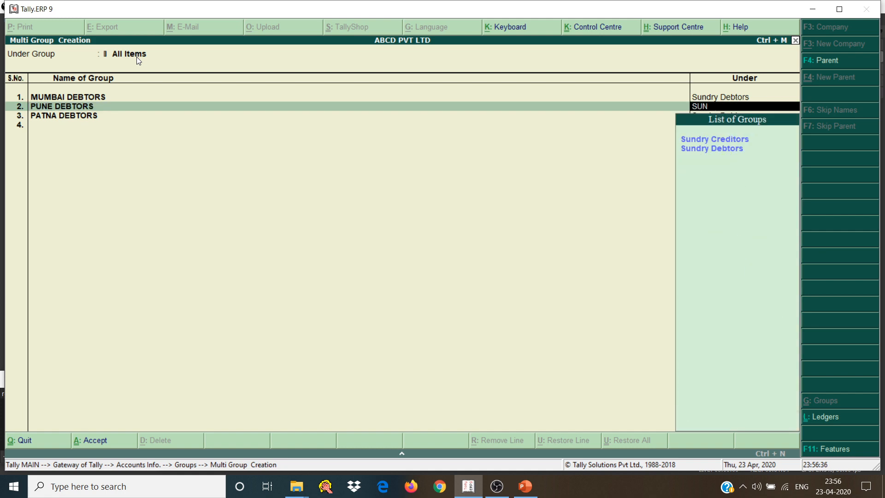
{"action": "key", "text": "Down"}
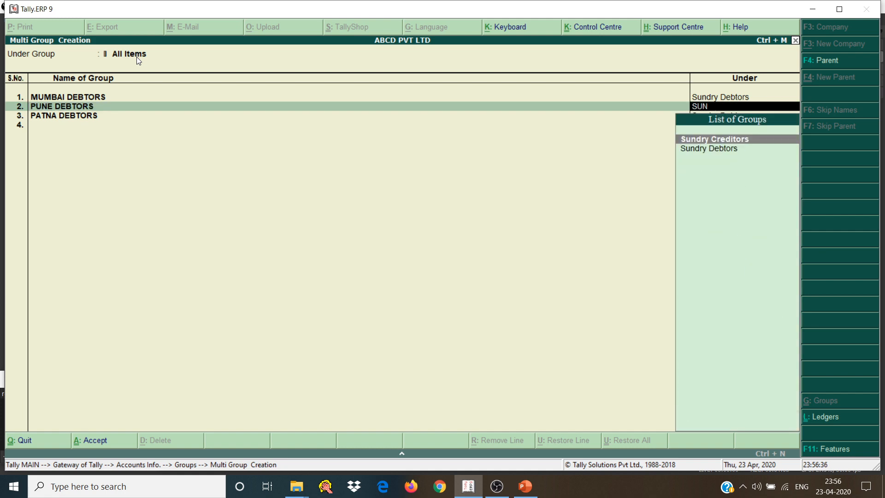
{"action": "key", "text": "Return"}
Step: Go back to the second group's name and rename it PUNE CR
{"action": "key", "text": "BackSpace"}
{"action": "key", "text": "BackSpace"}
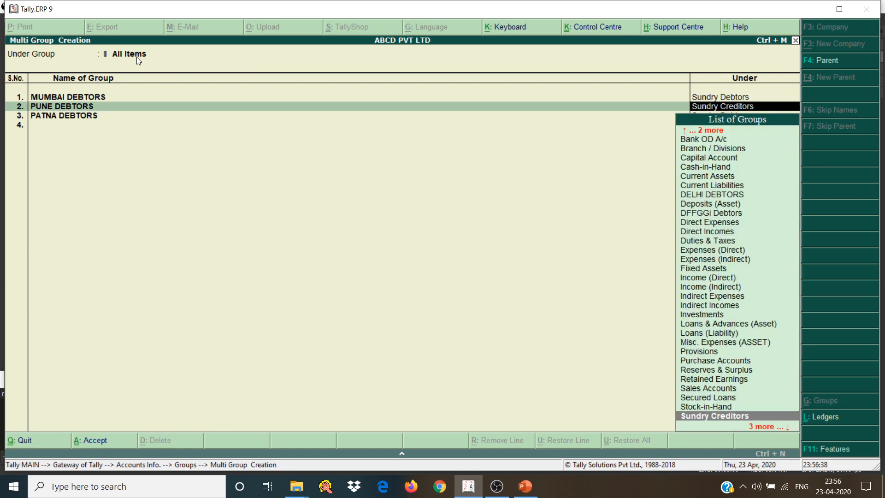
{"action": "key", "text": "BackSpace"}
{"action": "key", "text": "BackSpace"}
{"action": "key", "text": "BackSpace"}
{"action": "key", "text": "BackSpace"}
{"action": "key", "text": "BackSpace"}
{"action": "key", "text": "BackSpace"}
{"action": "key", "text": "BackSpace"}
{"action": "key", "text": "BackSpace"}
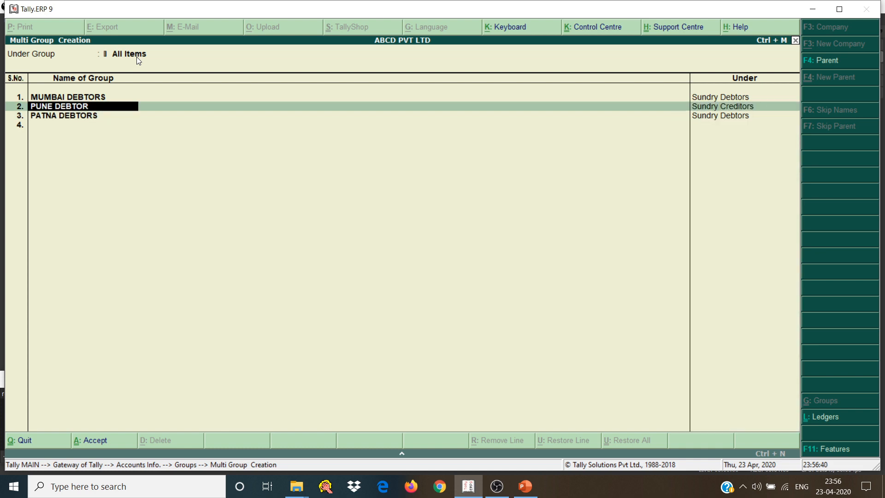
{"action": "type", "text": "CR"}
{"action": "key", "text": "Return"}
Step: Accept the remaining entries, keeping PATNA DEBTORS under Sundry Debtors, and save the multiple groups
{"action": "key", "text": "Return"}
{"action": "key", "text": "Return"}
{"action": "key", "text": "Return"}
{"action": "key", "text": "Return"}
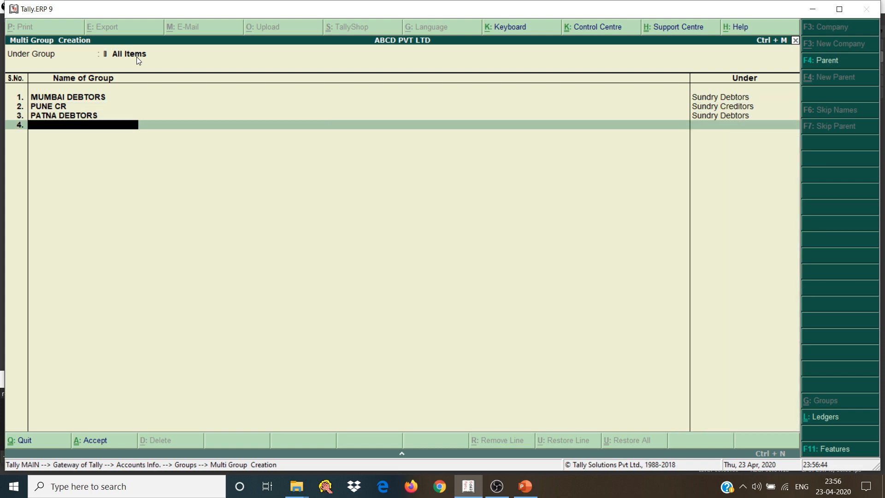
{"action": "key", "text": "Return"}
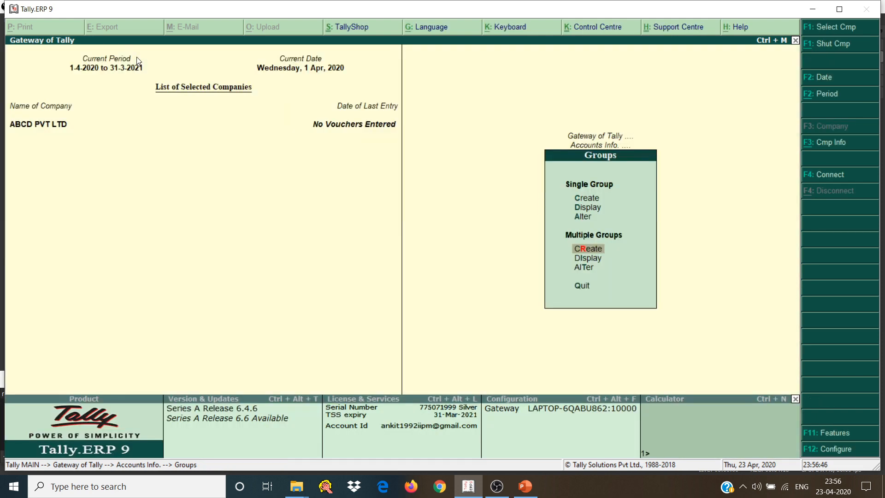
Step: Start creating multiple ledgers with DELHI DEBTORS as the parent group
{"action": "key", "text": "Escape"}
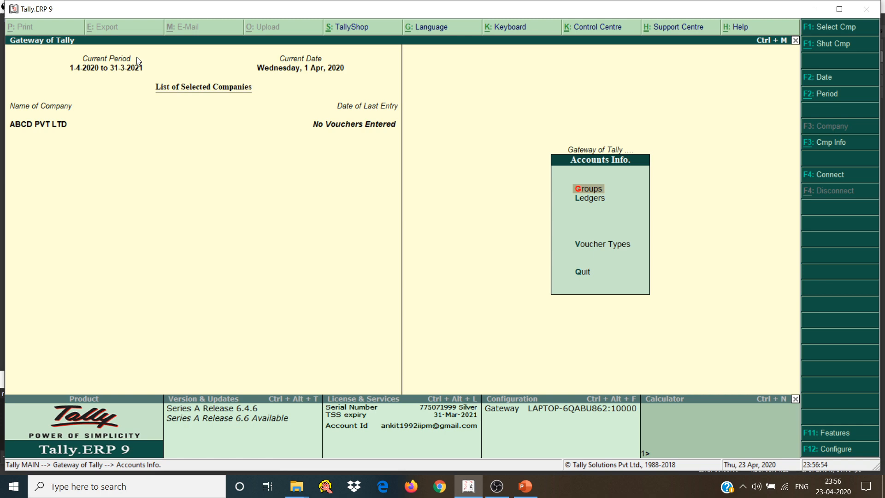
{"action": "key", "text": "Down"}
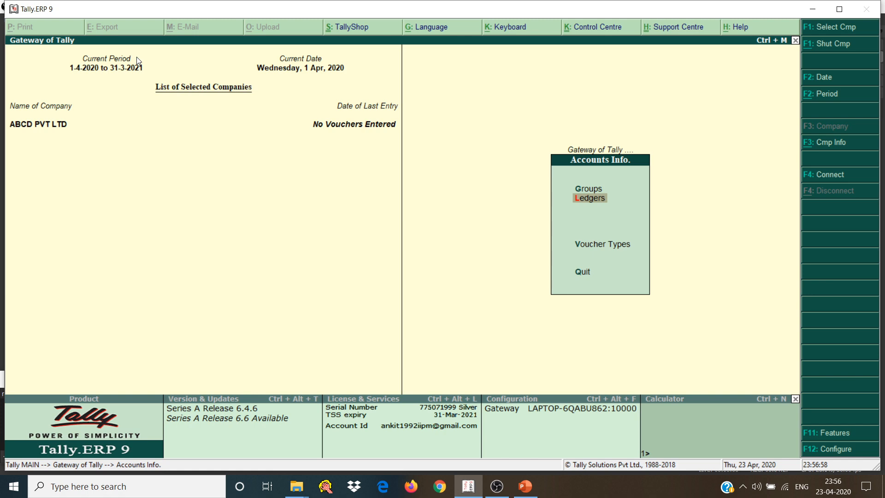
{"action": "key", "text": "Return"}
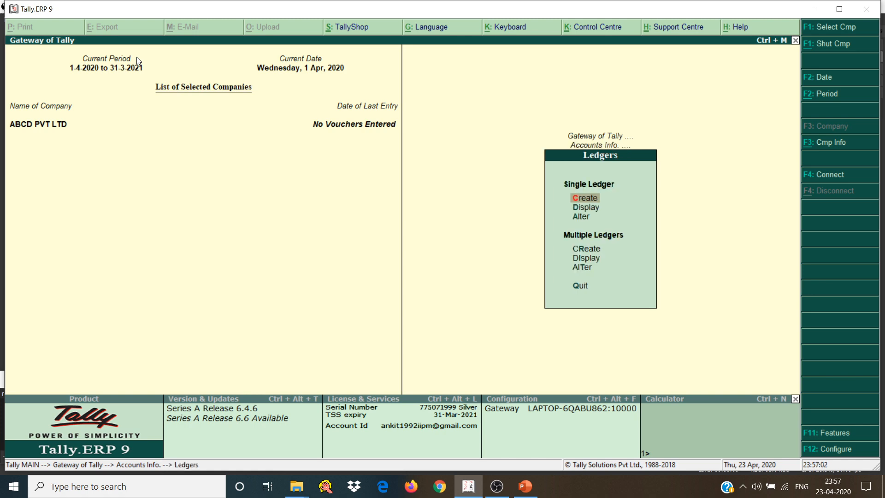
{"action": "key", "text": "Down"}
{"action": "key", "text": "Down"}
{"action": "key", "text": "Down"}
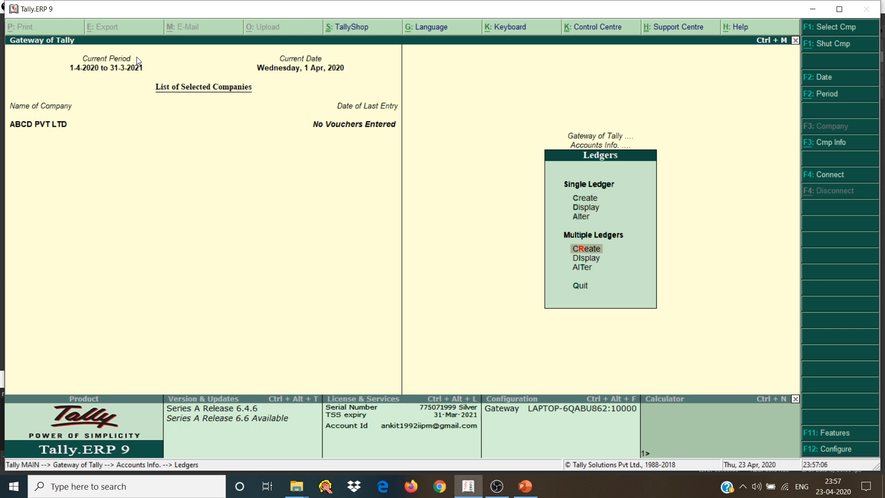
{"action": "key", "text": "Return"}
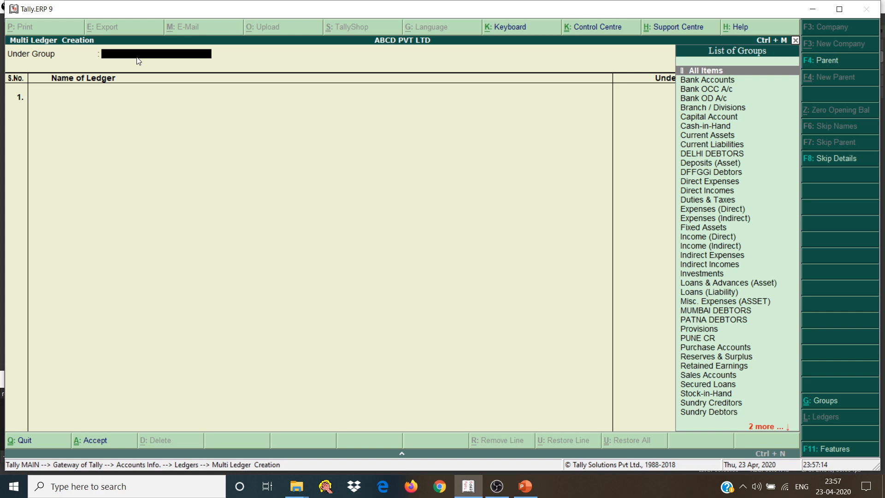
{"action": "type", "text": "DELHI"}
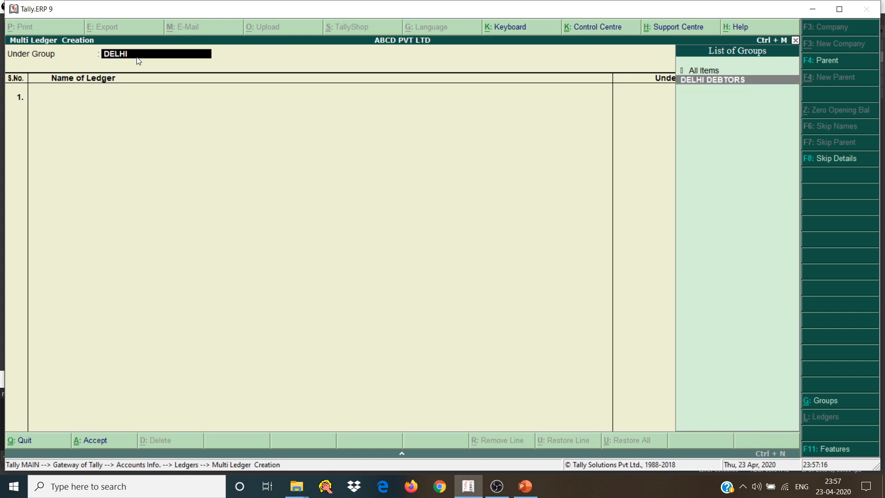
{"action": "key", "text": "Return"}
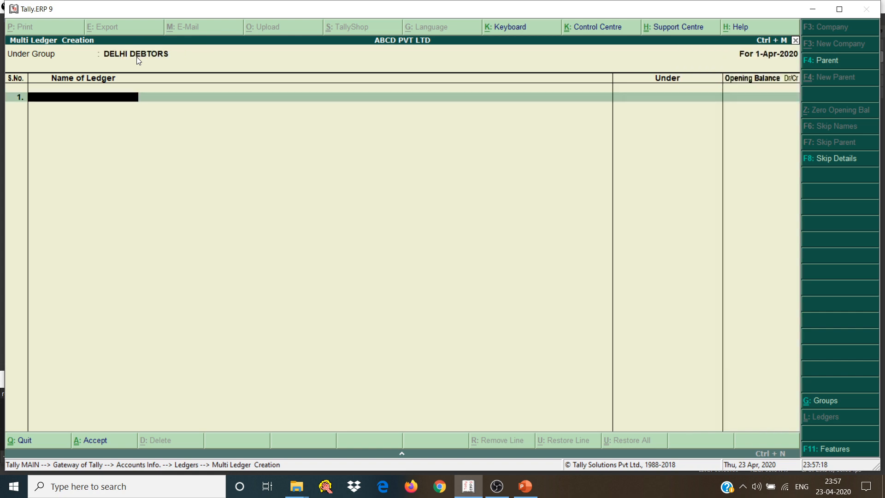
Step: Enter the ledgers ABC and BCS under DELHI DEBTORS, leaving their opening balances blank
{"action": "type", "text": "ABC"}
{"action": "key", "text": "Return"}
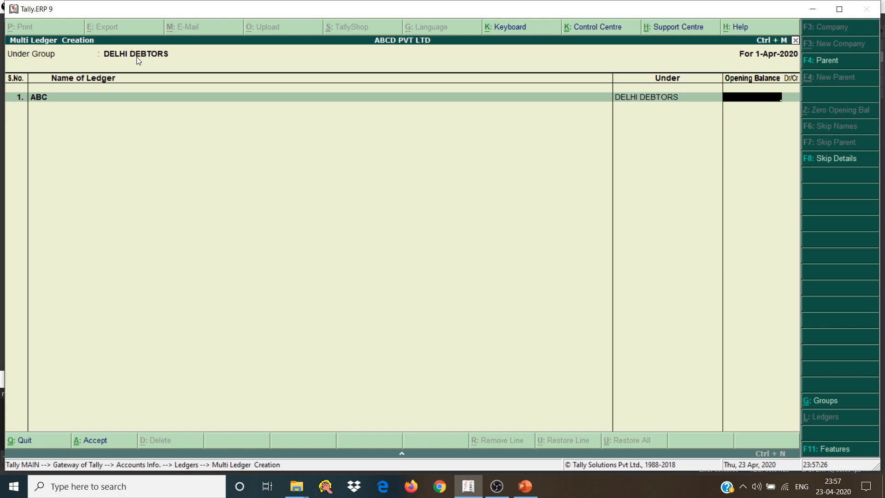
{"action": "key", "text": "Return"}
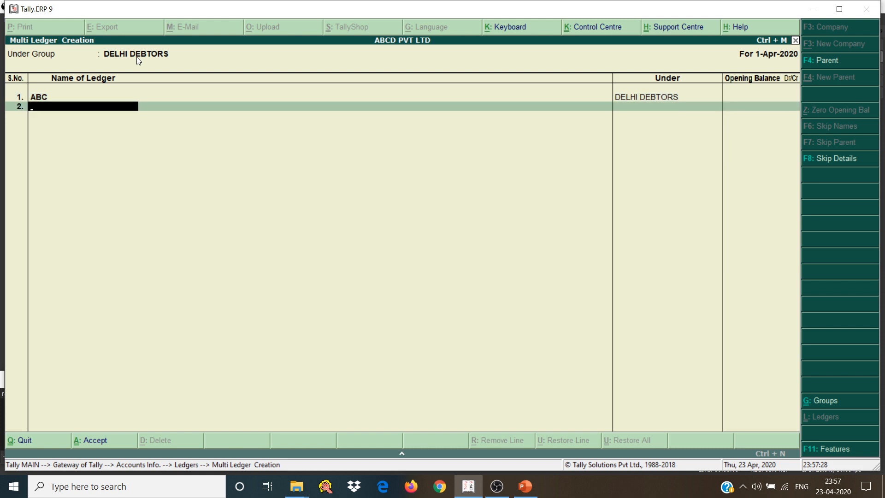
{"action": "type", "text": "BCS"}
{"action": "key", "text": "Return"}
{"action": "key", "text": "Return"}
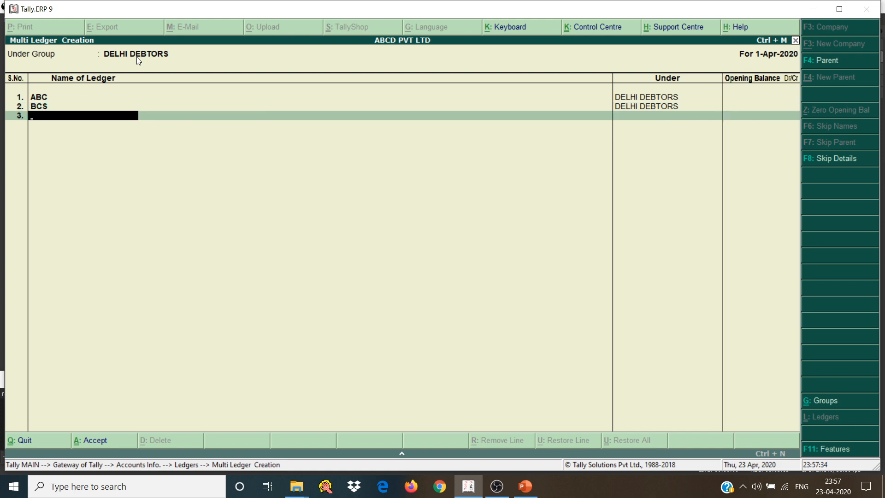
Step: Add the ledger BGS under DELHI DEBTORS with a blank opening balance and save the multiple ledgers
{"action": "type", "text": "BGS"}
{"action": "key", "text": "Return"}
{"action": "key", "text": "Return"}
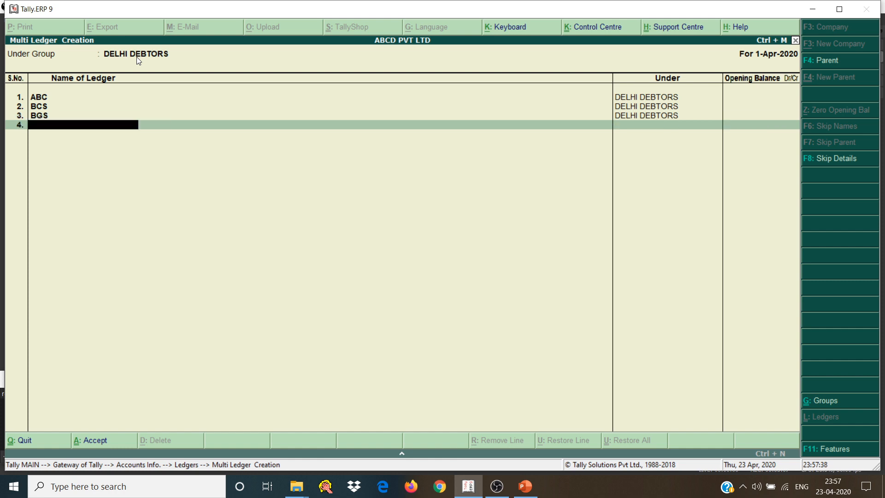
{"action": "key", "text": "Return"}
{"action": "key", "text": "Return"}
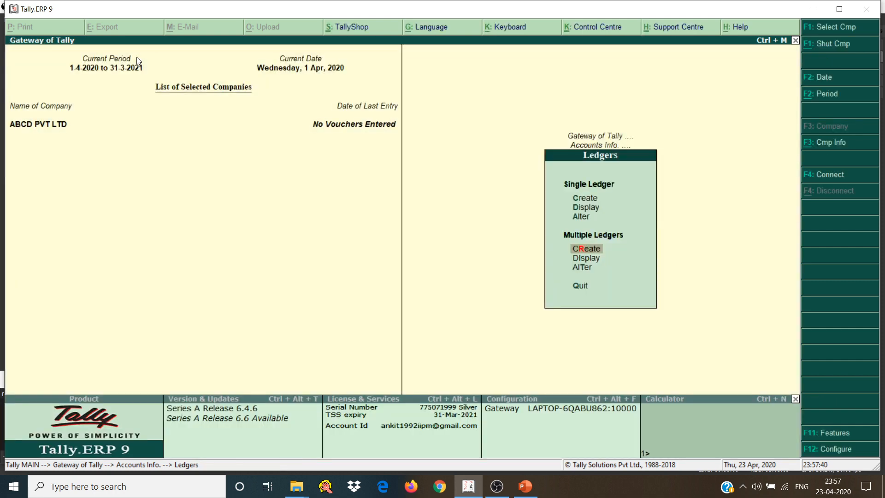
Step: Start another multiple ledger creation under All Items and enter RDRT under PUNE CR, leaving its opening balance blank
{"action": "key", "text": "Return"}
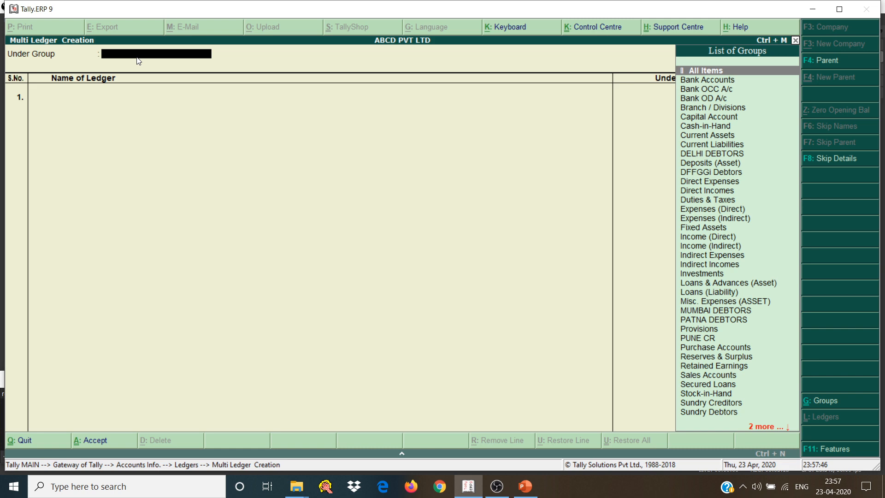
{"action": "key", "text": "Return"}
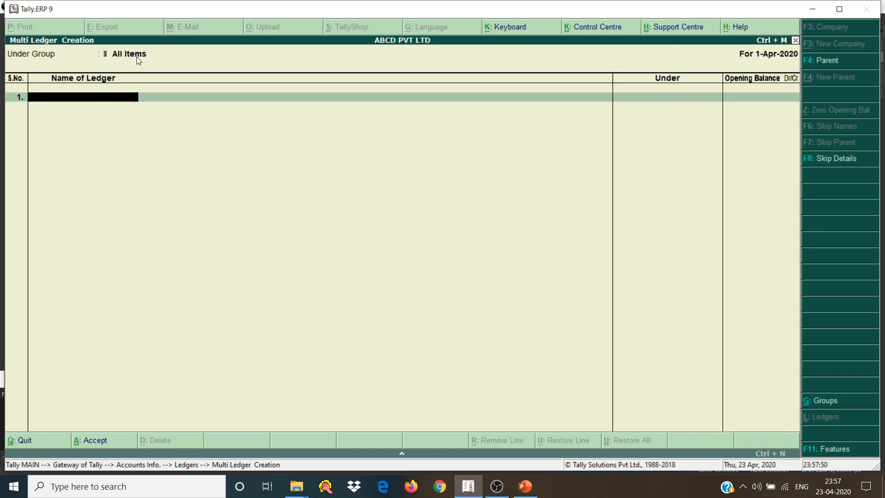
{"action": "type", "text": "RDRT"}
{"action": "key", "text": "Return"}
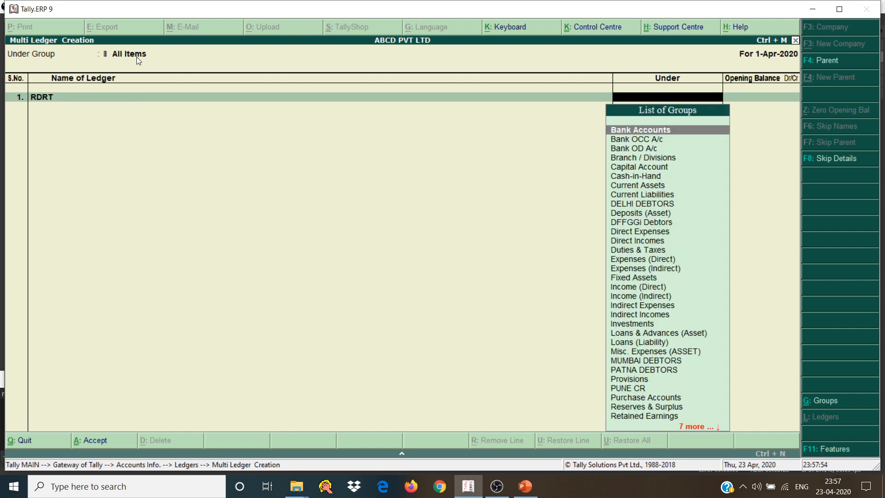
{"action": "type", "text": "CR"}
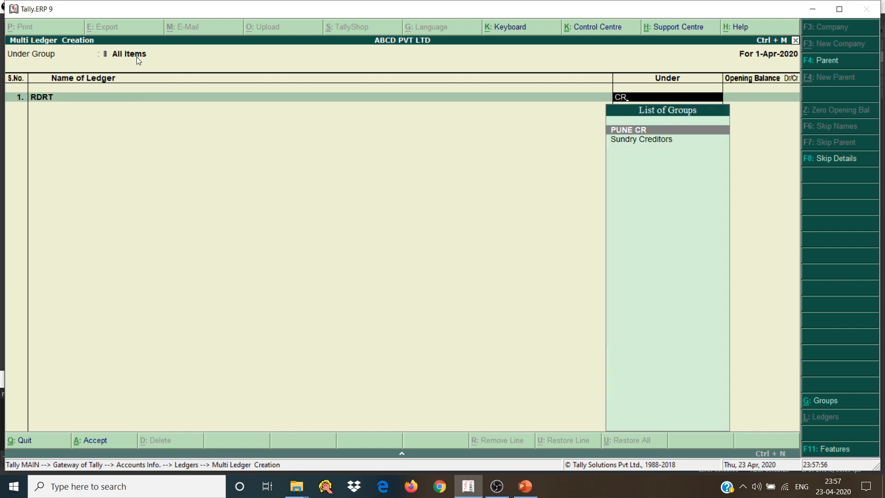
{"action": "key", "text": "Return"}
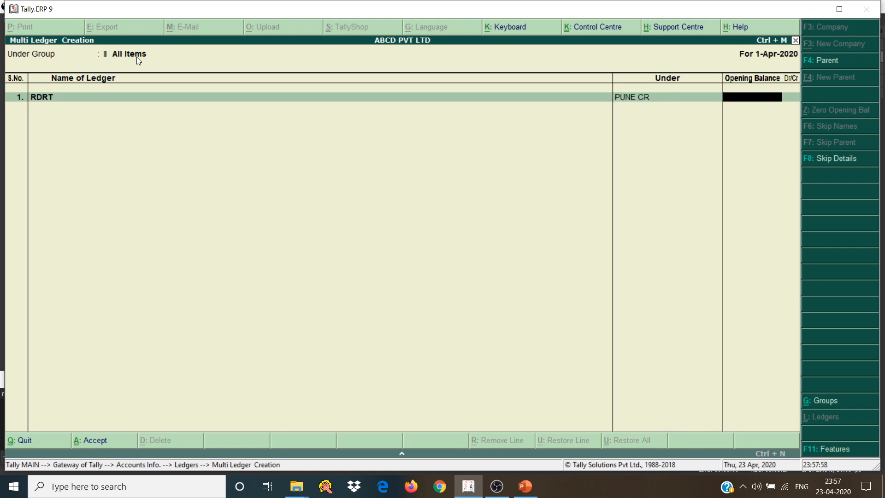
{"action": "key", "text": "Return"}
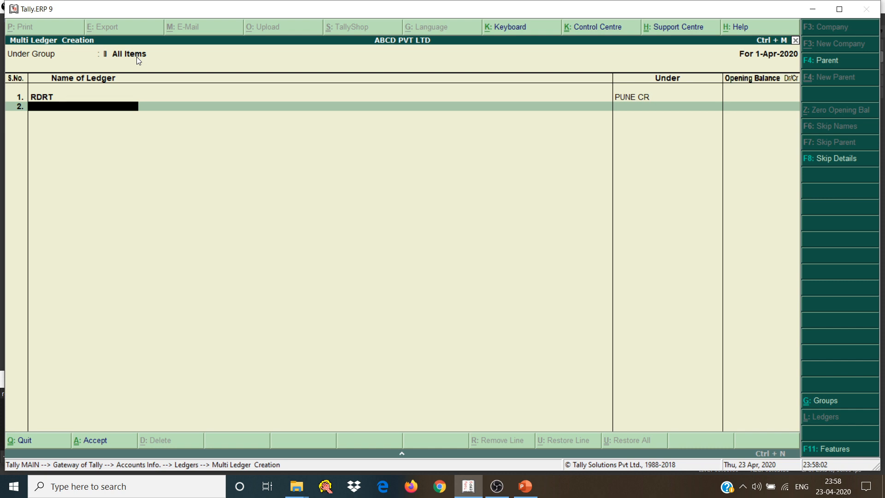
Step: Try PNB BANK as the second ledger's name, replacing it with SBI BANK
{"action": "type", "text": "PNB BANK"}
{"action": "key", "text": "Return"}
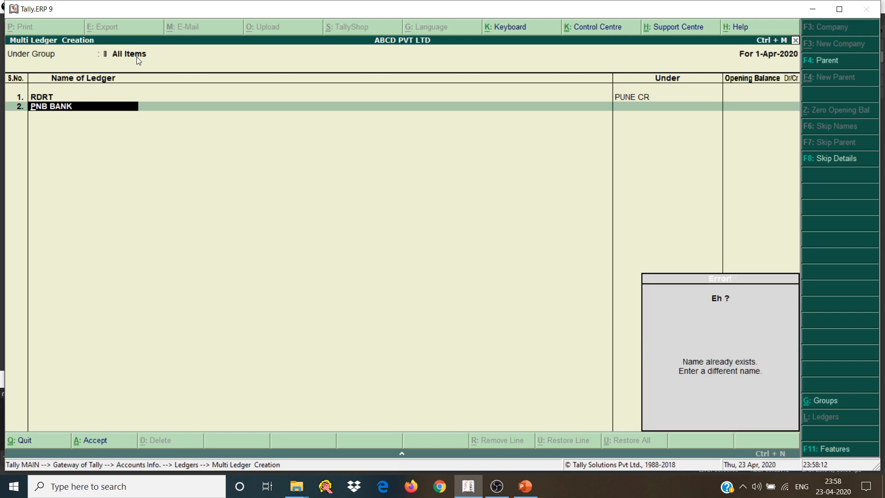
{"action": "key", "text": "Escape"}
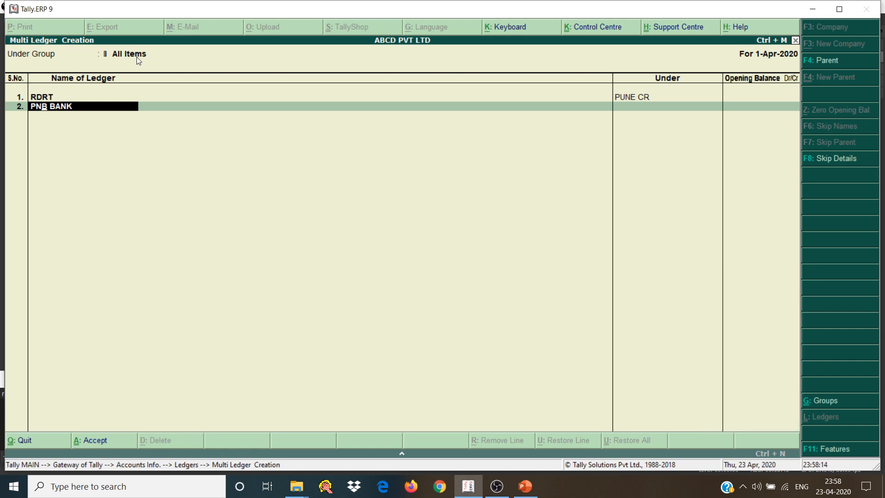
{"action": "key", "text": "BackSpace"}
{"action": "key", "text": "BackSpace"}
{"action": "key", "text": "BackSpace"}
{"action": "type", "text": "SBI"}
{"action": "key", "text": "Return"}
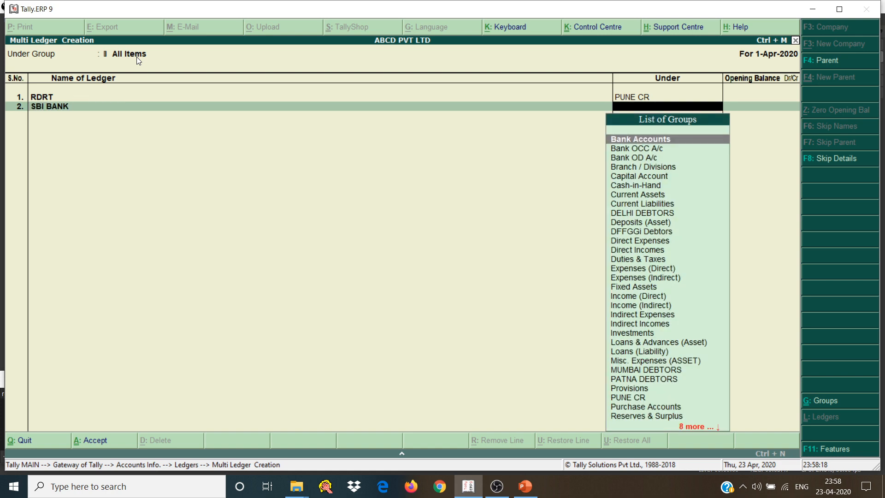
Step: Rename the second ledger PNB 001 BANK and place it under Bank Accounts with a blank opening balance
{"action": "key", "text": "BackSpace"}
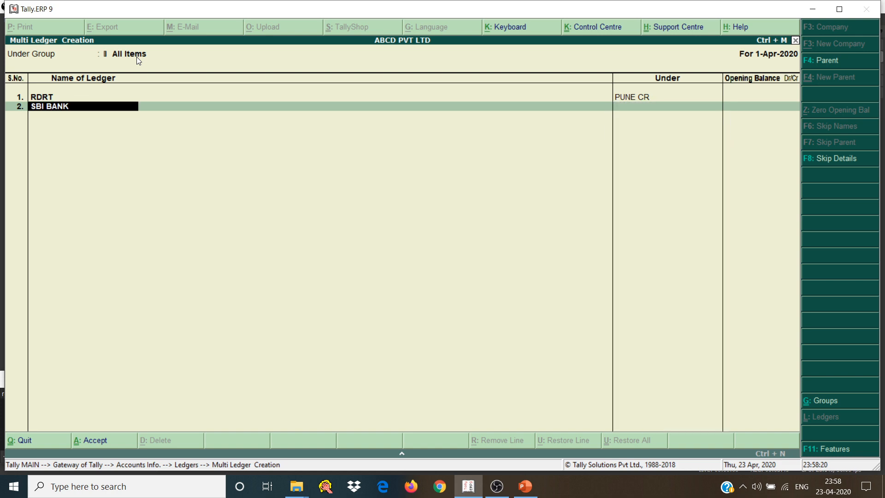
{"action": "key", "text": "BackSpace"}
{"action": "key", "text": "BackSpace"}
{"action": "key", "text": "BackSpace"}
{"action": "key", "text": "BackSpace"}
{"action": "key", "text": "BackSpace"}
{"action": "key", "text": "BackSpace"}
{"action": "key", "text": "BackSpace"}
{"action": "key", "text": "BackSpace"}
{"action": "type", "text": "PNB 001 BANK"}
{"action": "key", "text": "Return"}
{"action": "type", "text": "BAN"}
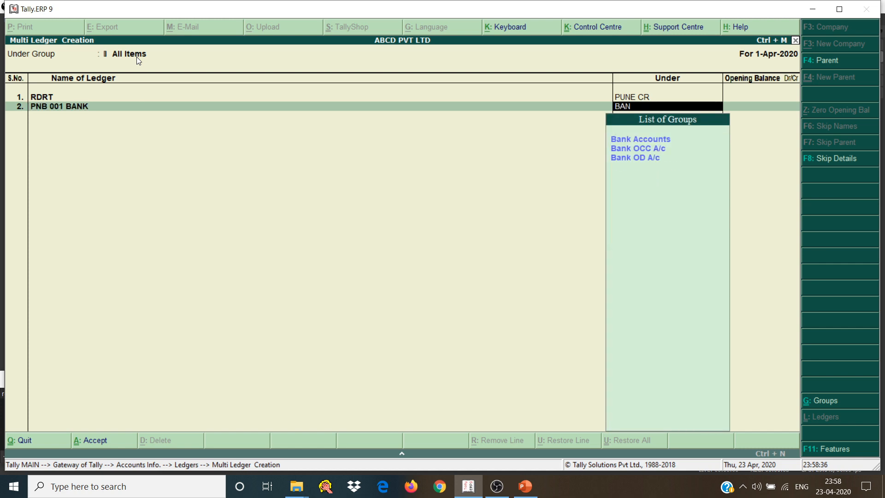
{"action": "key", "text": "Return"}
{"action": "key", "text": "Return"}
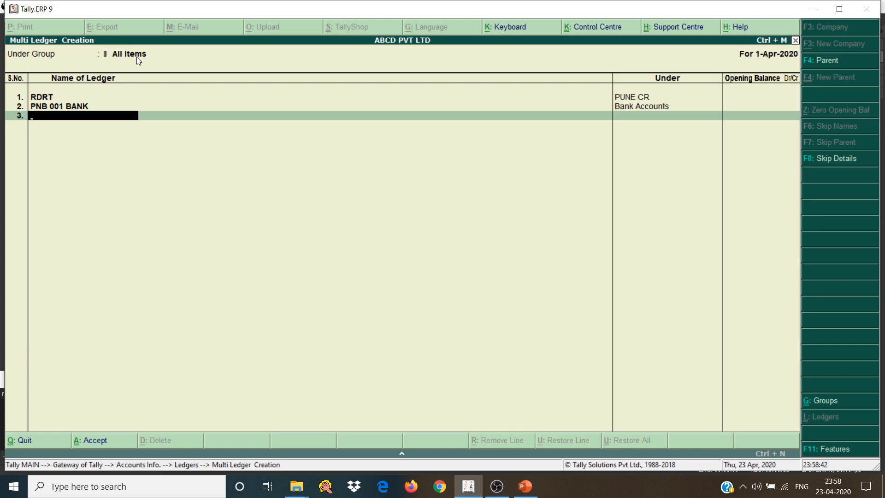
Step: Enter a third ledger with the capital holder's first name under Capital Account, leaving the opening balance blank
{"action": "type", "text": "AVINASH"}
{"action": "key", "text": "Return"}
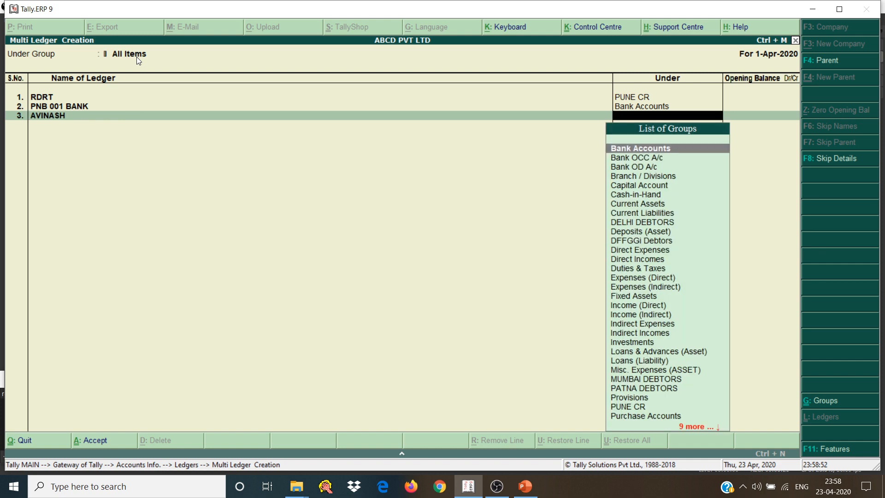
{"action": "type", "text": "CAP"}
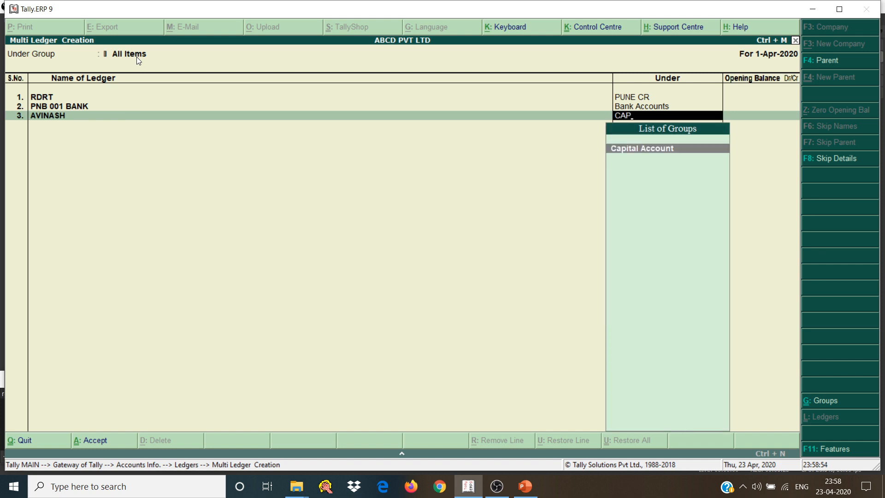
{"action": "key", "text": "Return"}
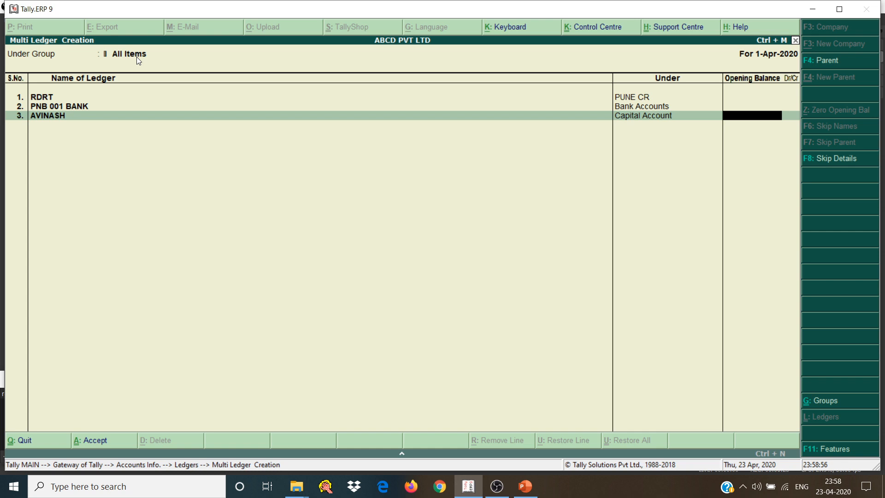
{"action": "key", "text": "Return"}
Step: Return to the third ledger's name, append CAPITAL to it and keep Capital Account as its group
{"action": "key", "text": "BackSpace"}
{"action": "key", "text": "BackSpace"}
{"action": "key", "text": "BackSpace"}
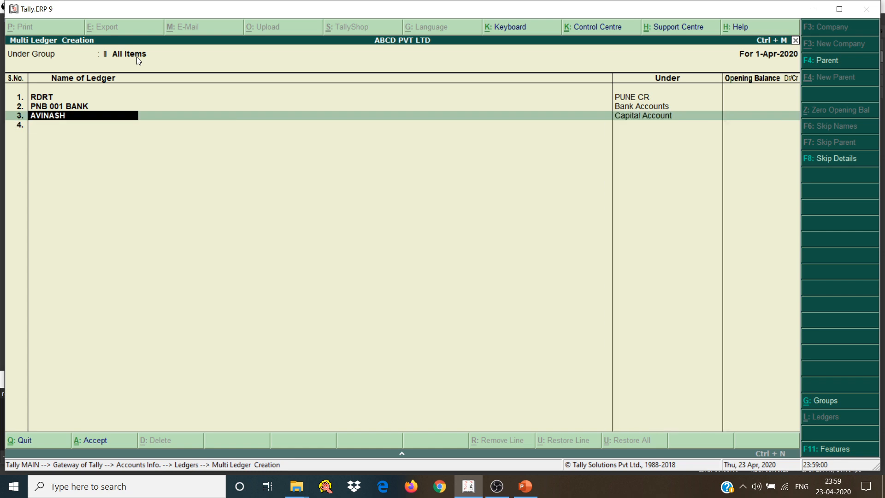
{"action": "type", "text": "CAPITAL"}
{"action": "key", "text": "Return"}
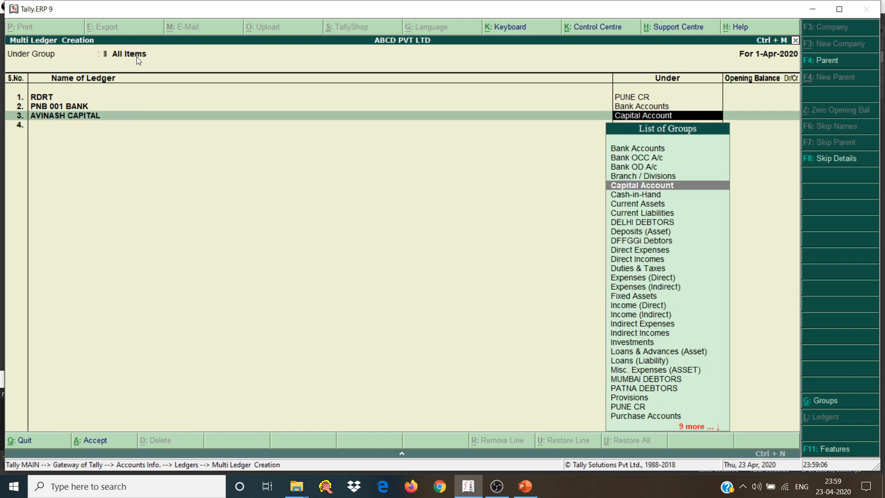
{"action": "key", "text": "Return"}
{"action": "key", "text": "Return"}
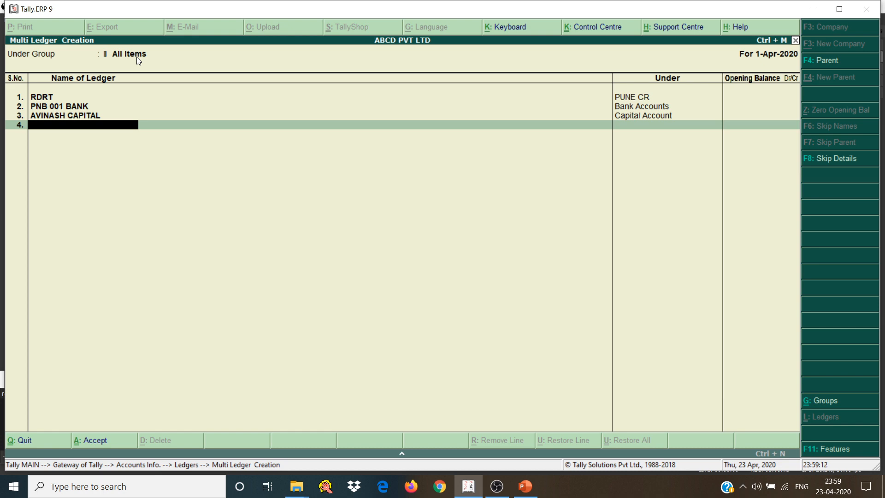
Step: Enter the ledger MISC EXPS under Indirect Expenses, leaving its opening balance blank
{"action": "type", "text": "MISC EXPS"}
{"action": "key", "text": "Return"}
{"action": "type", "text": "IN"}
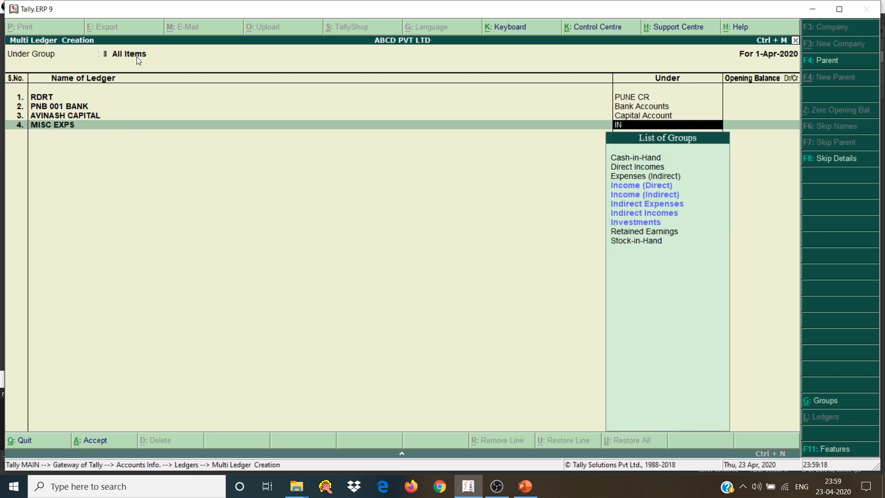
{"action": "type", "text": "D"}
{"action": "key", "text": "Down"}
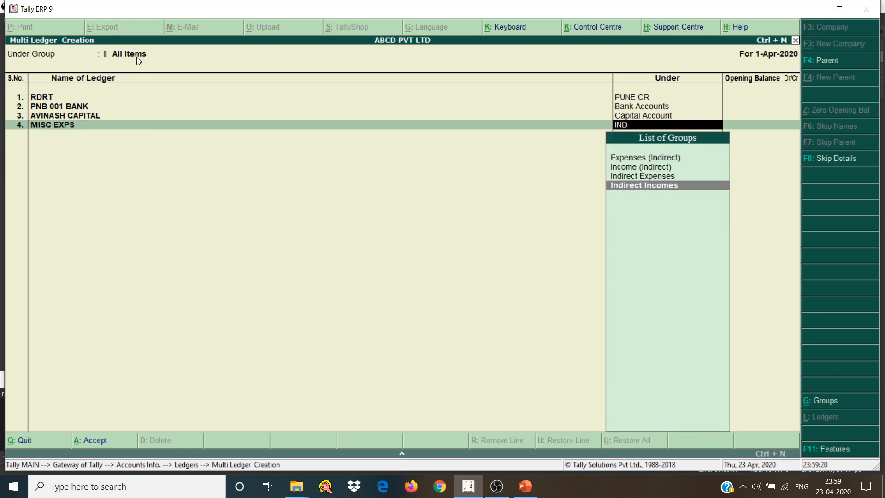
{"action": "key", "text": "Up"}
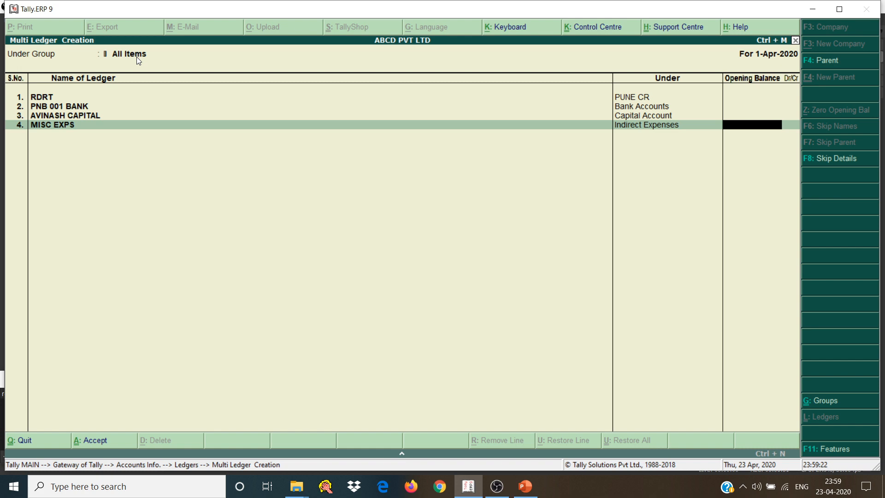
{"action": "key", "text": "Return"}
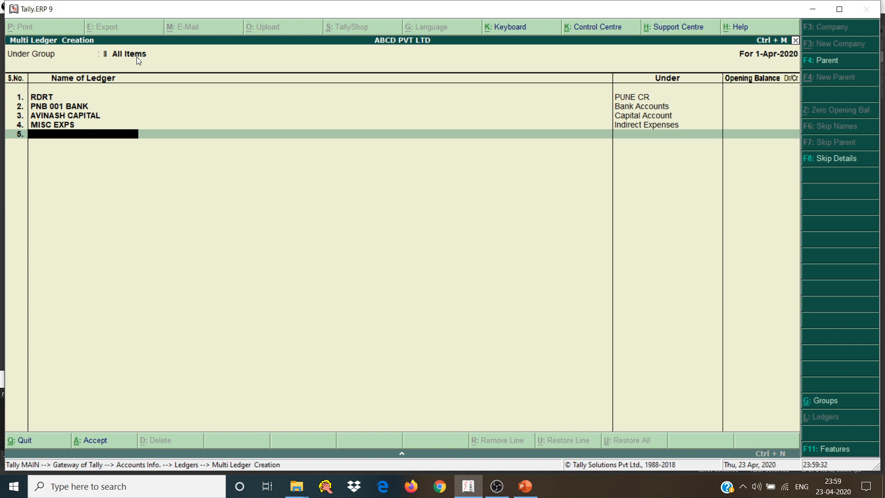
Step: Enter the ledger GST under Duties & Taxes with a blank opening balance and save the multiple ledgers
{"action": "type", "text": "GDS"}
{"action": "key", "text": "BackSpace"}
{"action": "key", "text": "BackSpace"}
{"action": "key", "text": "BackSpace"}
{"action": "type", "text": "GST"}
{"action": "key", "text": "Return"}
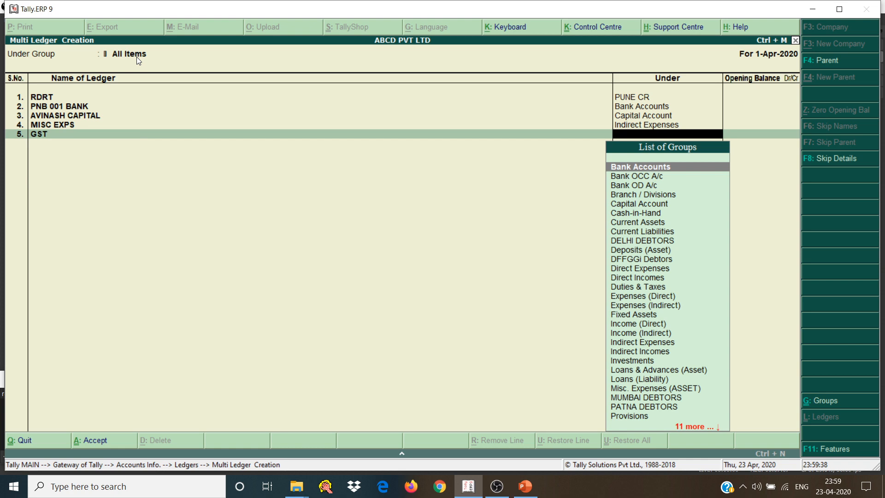
{"action": "type", "text": "DU"}
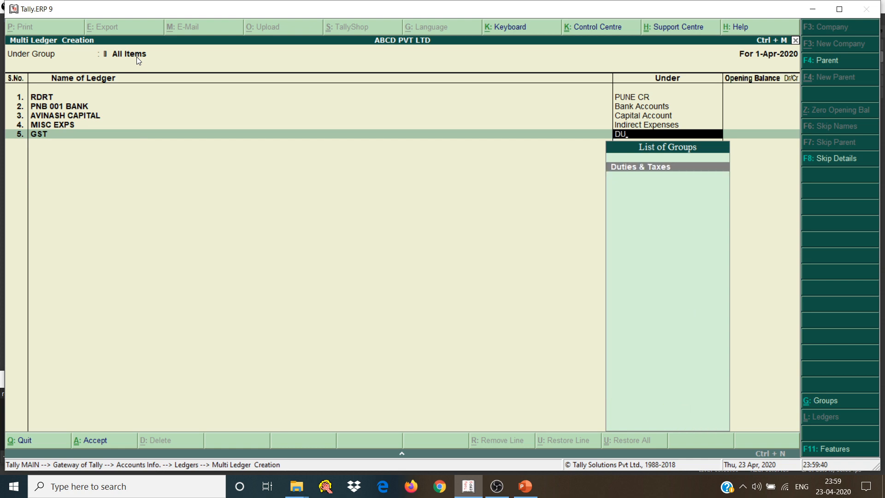
{"action": "key", "text": "Return"}
{"action": "key", "text": "Return"}
{"action": "key", "text": "Return"}
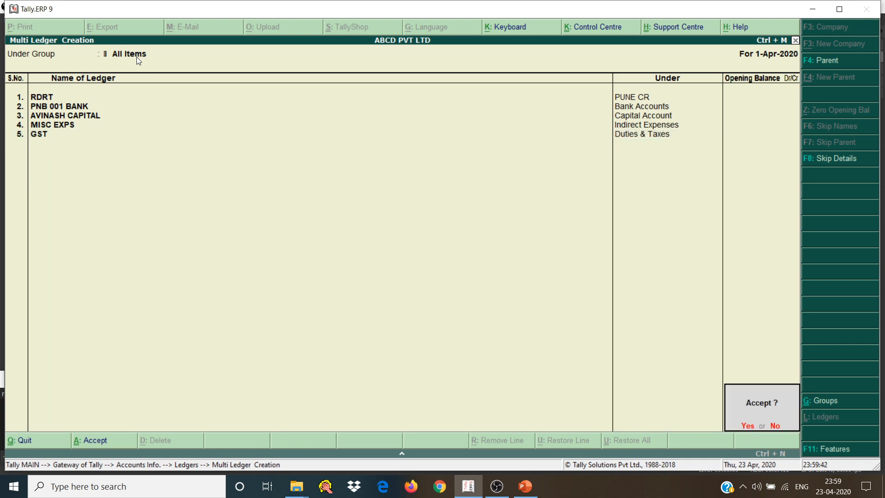
{"action": "key", "text": "Return"}
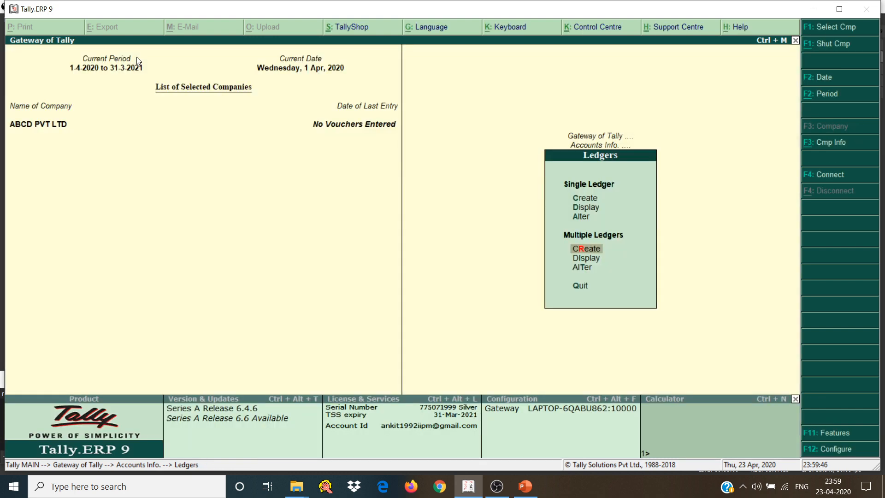
Step: Leave the ledger options and open the list of existing voucher types for display
{"action": "key", "text": "Escape"}
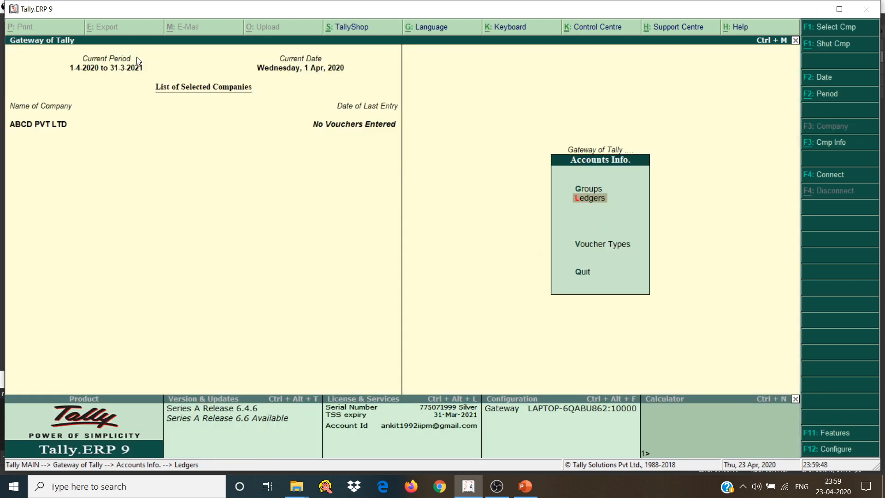
{"action": "key", "text": "Down"}
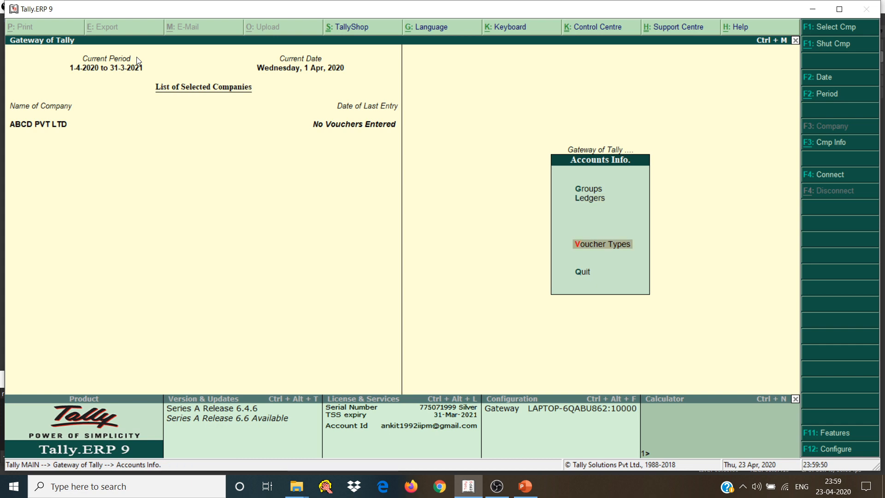
{"action": "key", "text": "Return"}
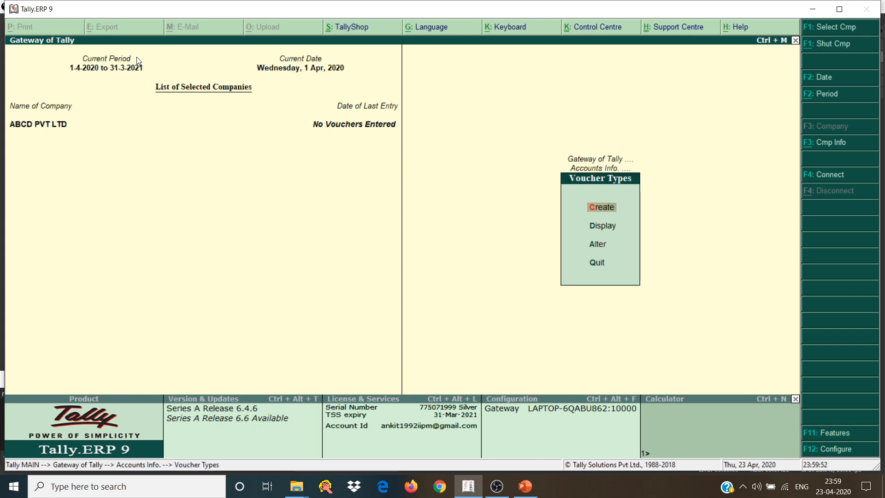
{"action": "key", "text": "Down"}
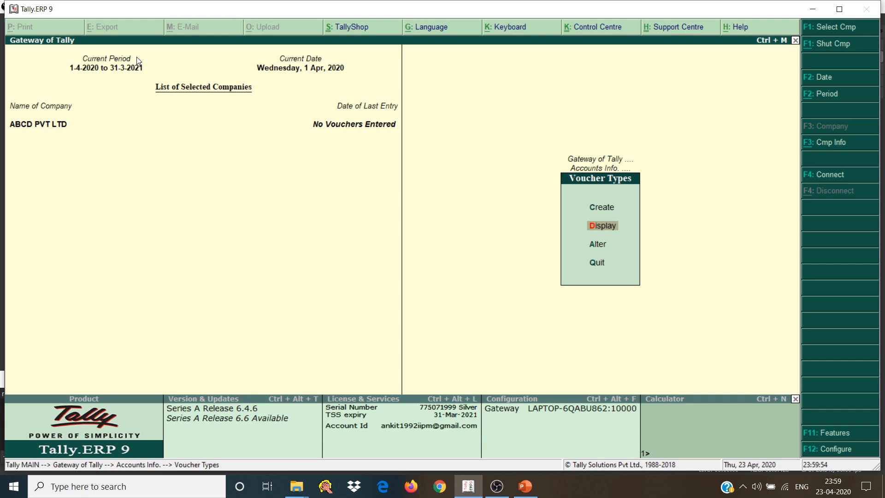
{"action": "key", "text": "Down"}
{"action": "key", "text": "Up"}
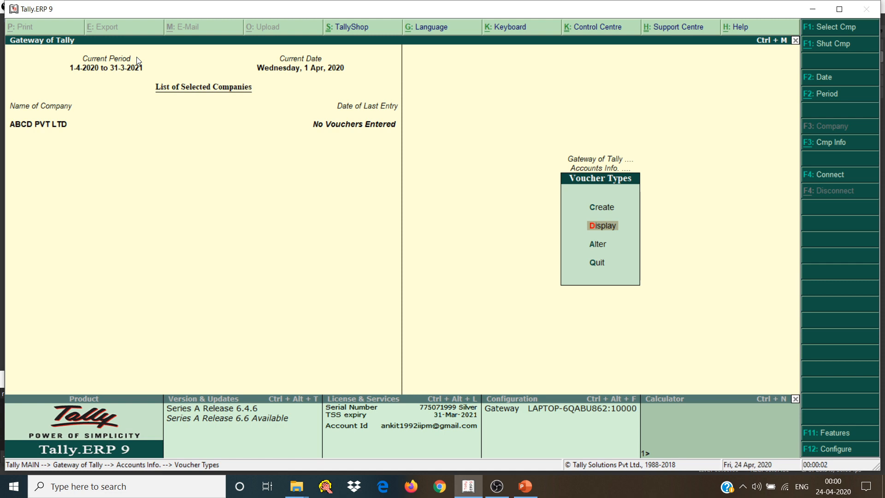
{"action": "key", "text": "Return"}
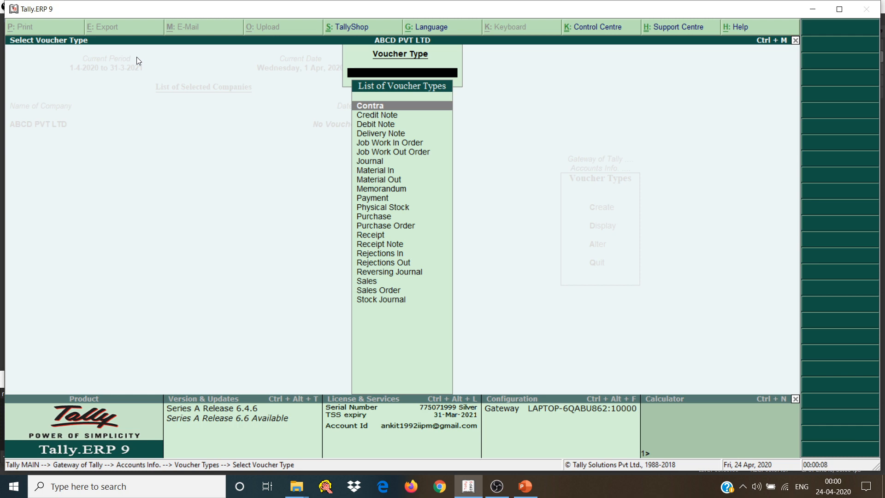
Step: Examine the available voucher types from Contra through Stock Journal, and close the list without opening any
{"action": "key", "text": "Down"}
{"action": "key", "text": "Down"}
{"action": "key", "text": "Down"}
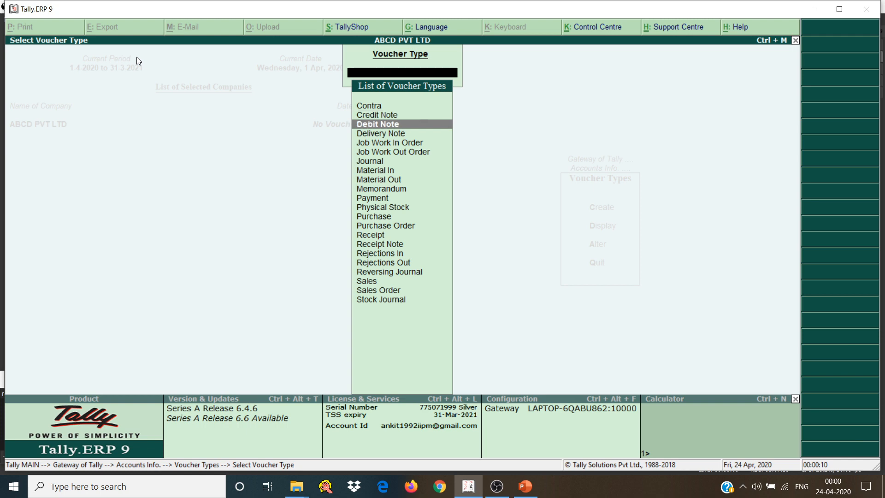
{"action": "key", "text": "Down"}
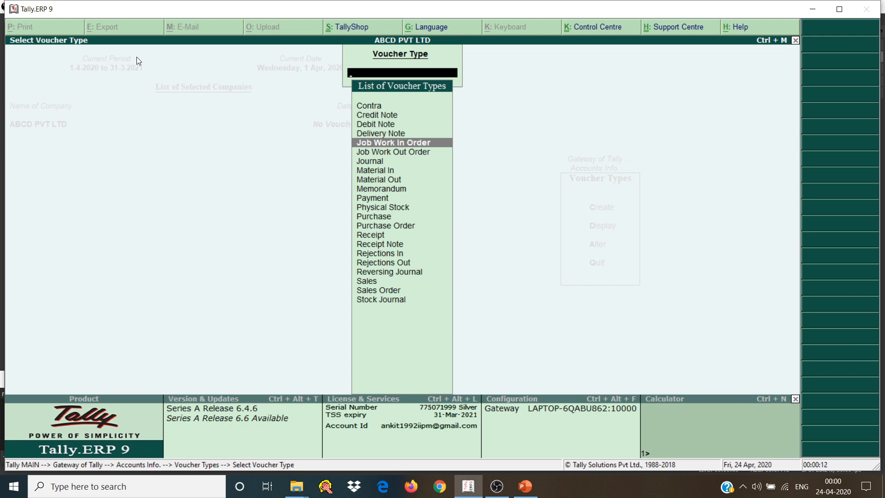
{"action": "key", "text": "Down"}
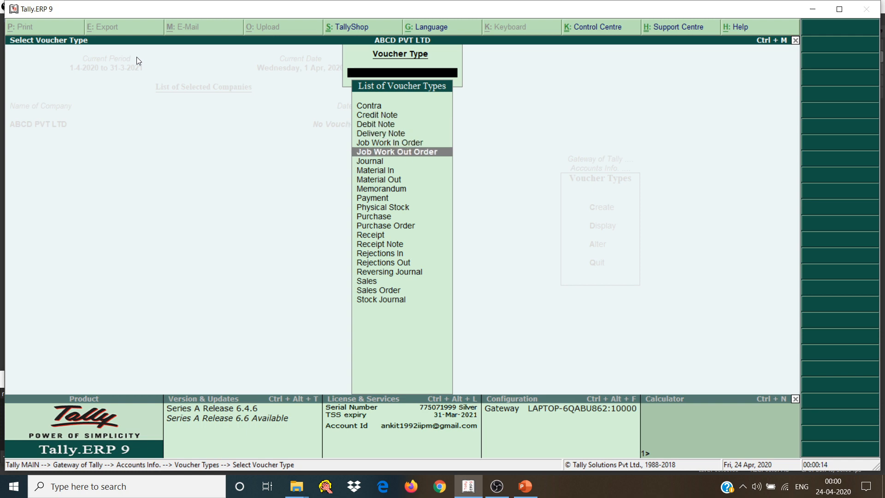
{"action": "key", "text": "Down"}
{"action": "key", "text": "Down"}
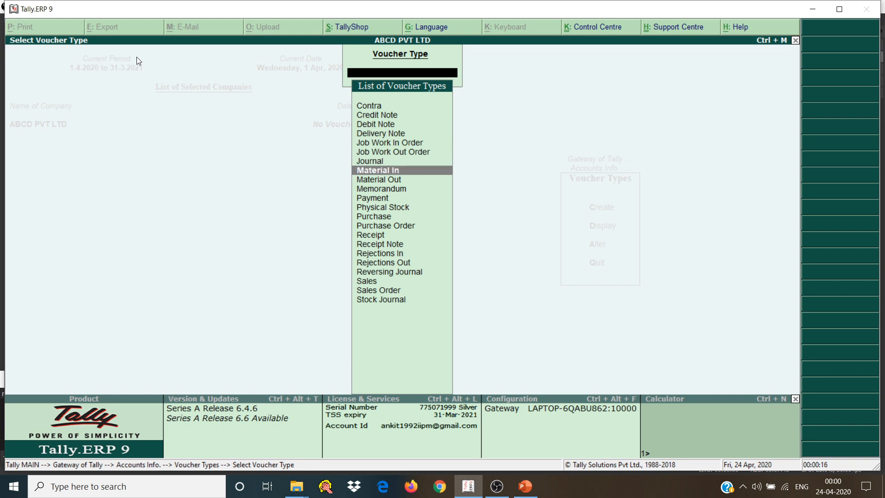
{"action": "key", "text": "Down"}
{"action": "key", "text": "Down"}
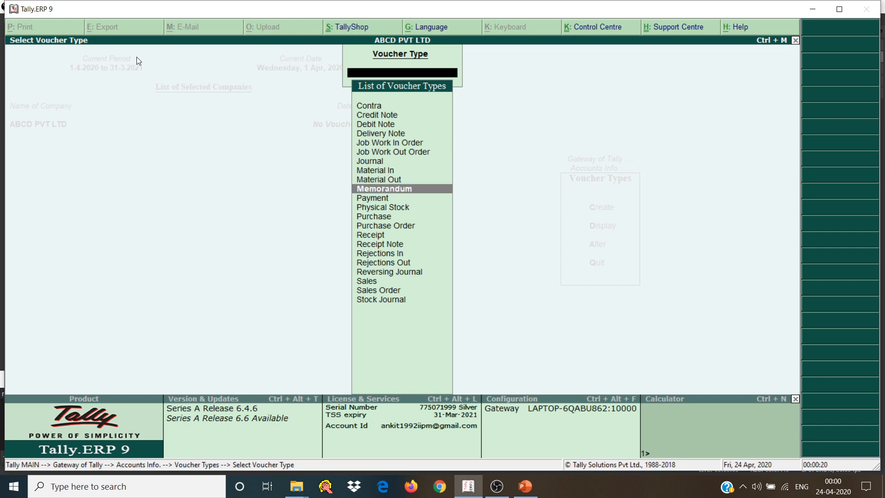
{"action": "key", "text": "Down"}
{"action": "key", "text": "Down"}
{"action": "key", "text": "Down"}
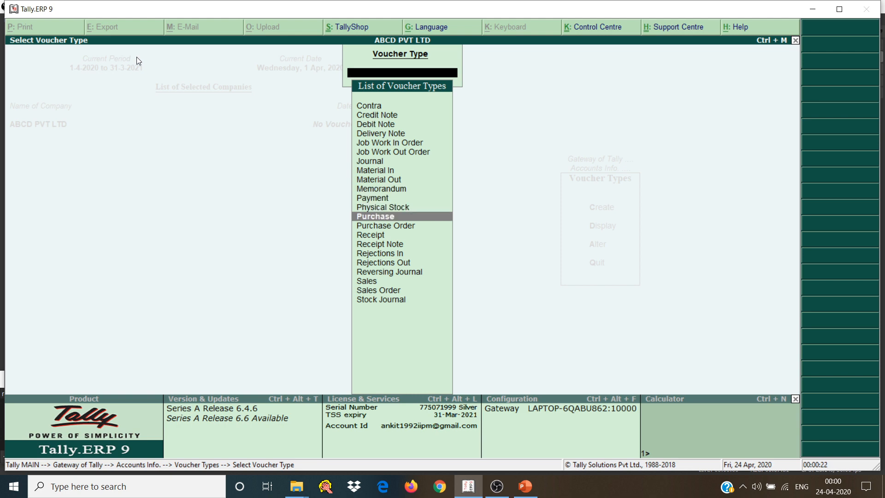
{"action": "key", "text": "Down"}
{"action": "key", "text": "Down"}
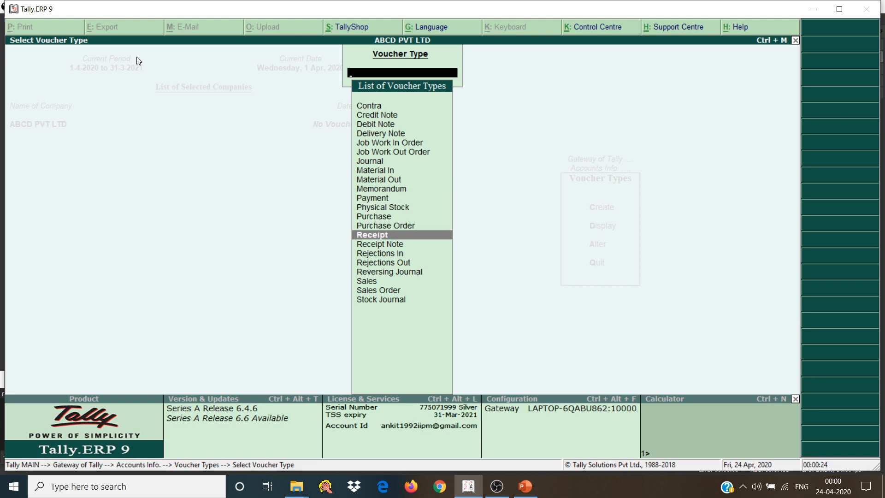
{"action": "key", "text": "Down"}
{"action": "key", "text": "Down"}
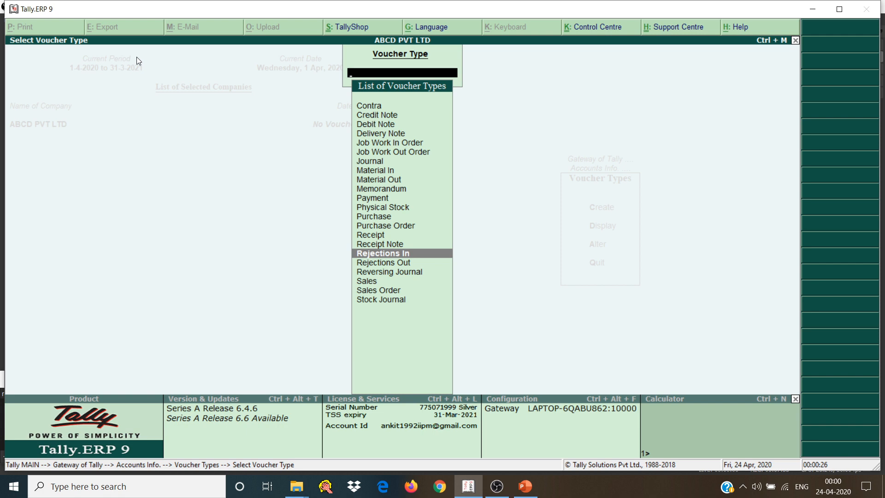
{"action": "key", "text": "Down"}
{"action": "key", "text": "Down"}
{"action": "key", "text": "Down"}
{"action": "key", "text": "Down"}
{"action": "key", "text": "Down"}
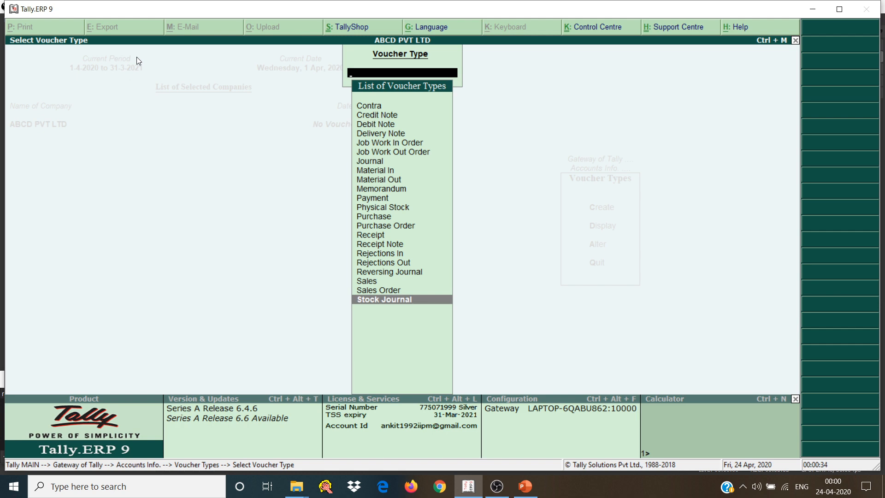
{"action": "key", "text": "Escape"}
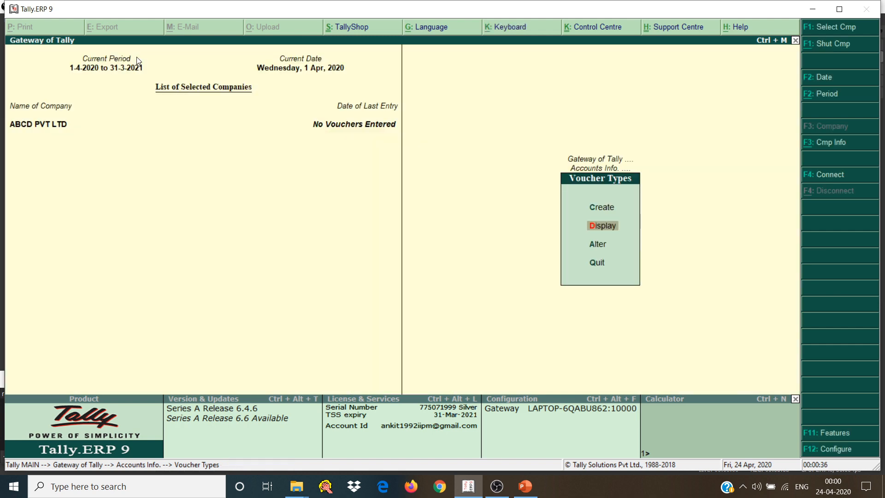
Step: Start a new voucher type and name it MUF
{"action": "key", "text": "Up"}
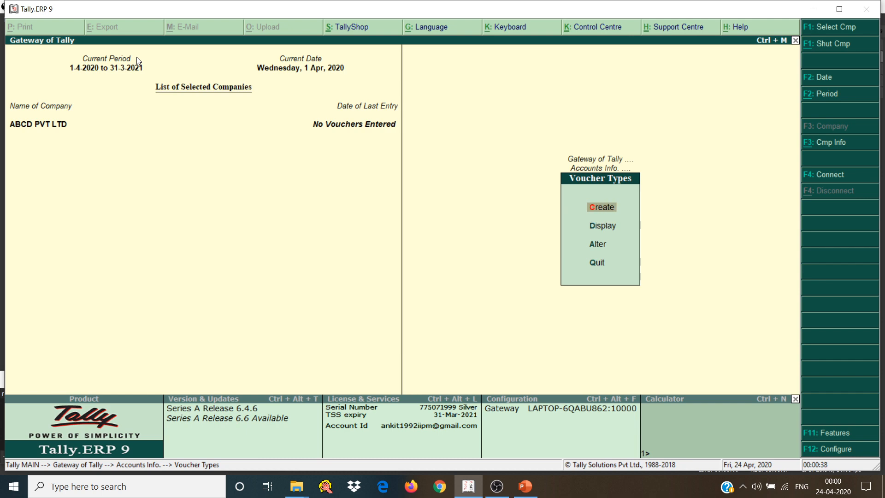
{"action": "key", "text": "Down"}
{"action": "key", "text": "Down"}
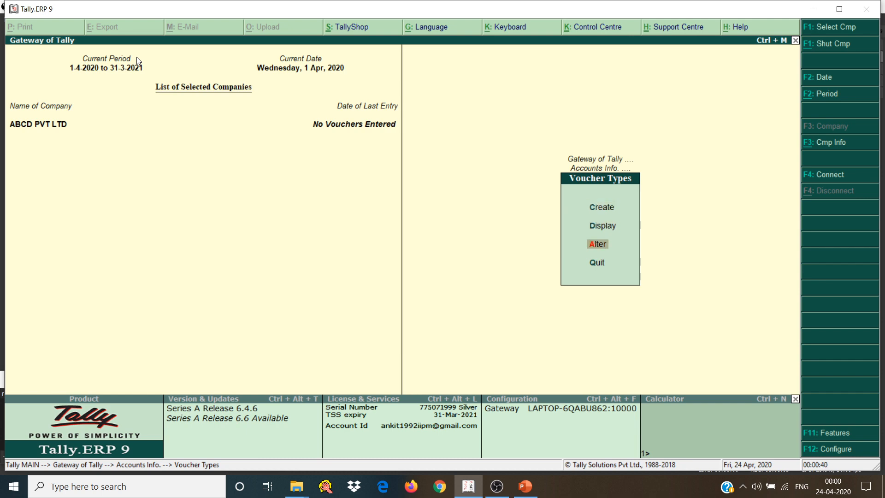
{"action": "key", "text": "Up"}
{"action": "key", "text": "Up"}
{"action": "key", "text": "Return"}
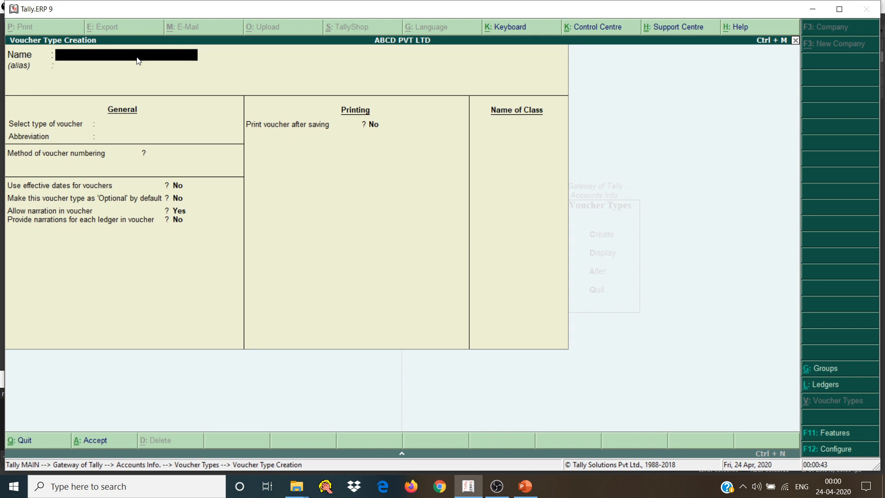
{"action": "type", "text": "MUF"}
{"action": "key", "text": "Return"}
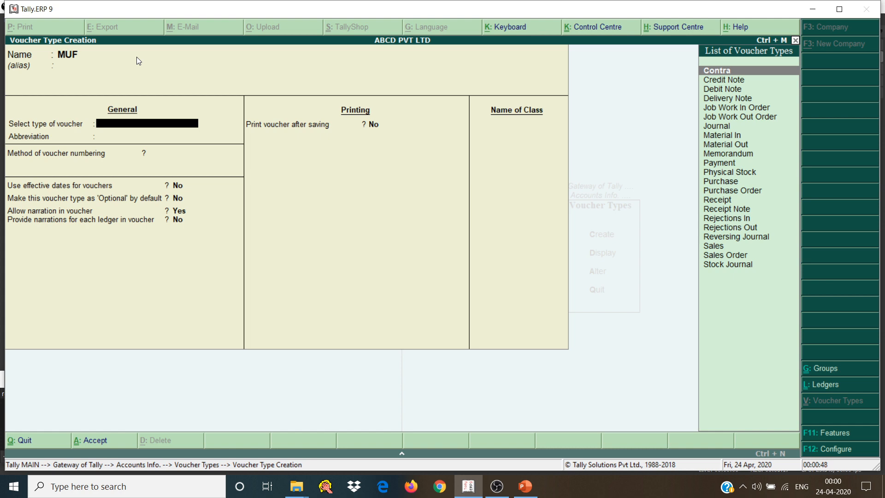
Step: Base the voucher type MUF on the Stock Journal type
{"action": "key", "text": "Down"}
{"action": "key", "text": "Down"}
{"action": "key", "text": "Down"}
{"action": "key", "text": "Down"}
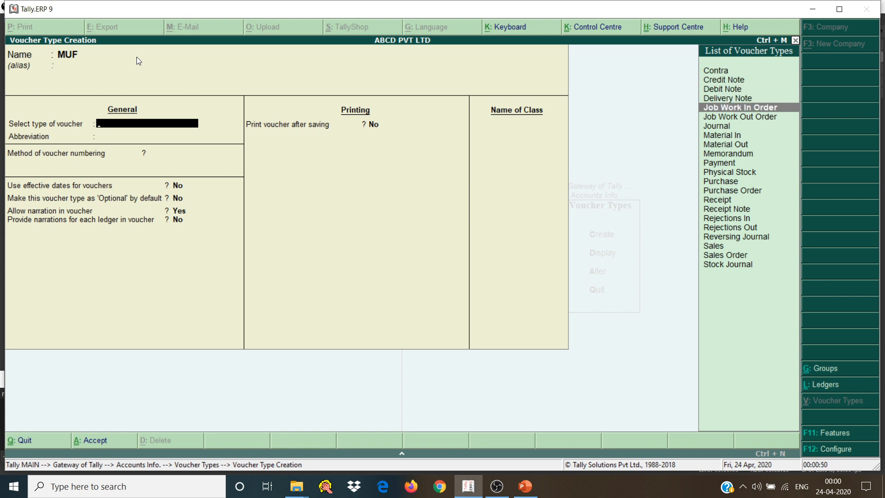
{"action": "type", "text": "A"}
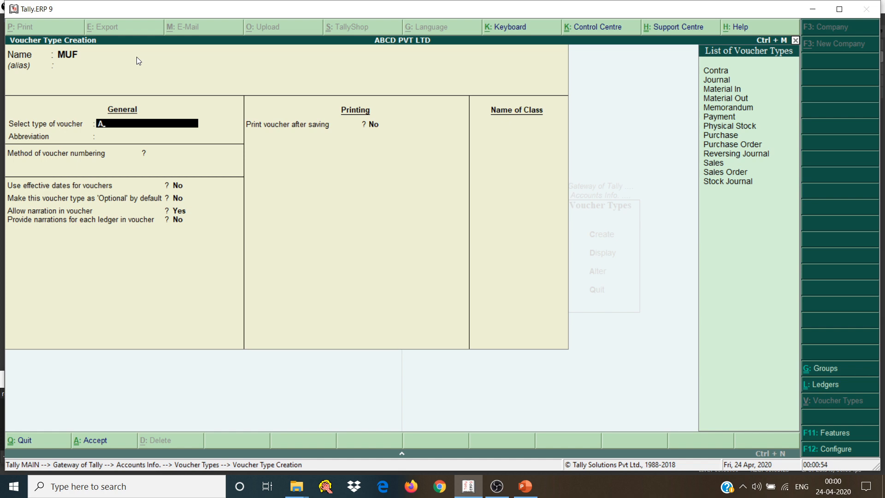
{"action": "key", "text": "BackSpace"}
{"action": "key", "text": "Down"}
{"action": "key", "text": "Down"}
{"action": "key", "text": "Down"}
{"action": "key", "text": "Down"}
{"action": "key", "text": "Down"}
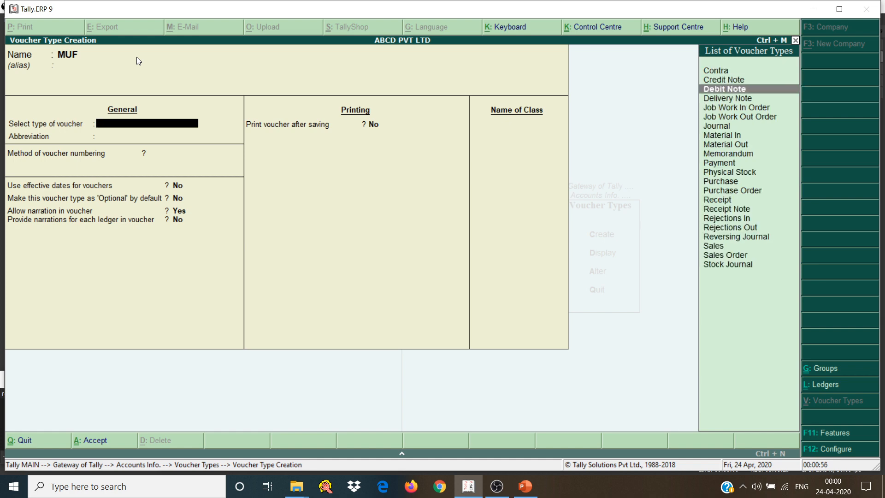
{"action": "key", "text": "Down"}
{"action": "key", "text": "Down"}
{"action": "key", "text": "Down"}
{"action": "key", "text": "Down"}
{"action": "key", "text": "Down"}
{"action": "key", "text": "Down"}
{"action": "key", "text": "Down"}
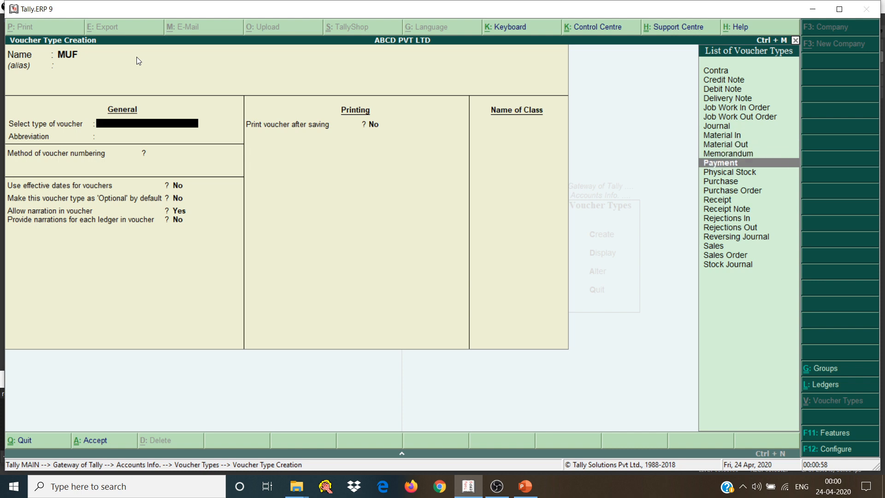
{"action": "key", "text": "Down"}
{"action": "key", "text": "Down"}
{"action": "key", "text": "Down"}
{"action": "key", "text": "Down"}
{"action": "key", "text": "Down"}
{"action": "key", "text": "Down"}
{"action": "key", "text": "Down"}
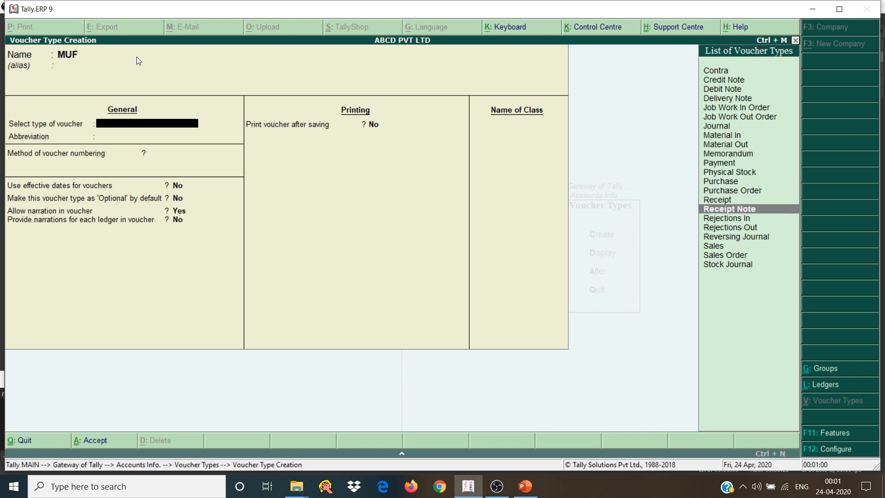
{"action": "key", "text": "Down"}
{"action": "key", "text": "Down"}
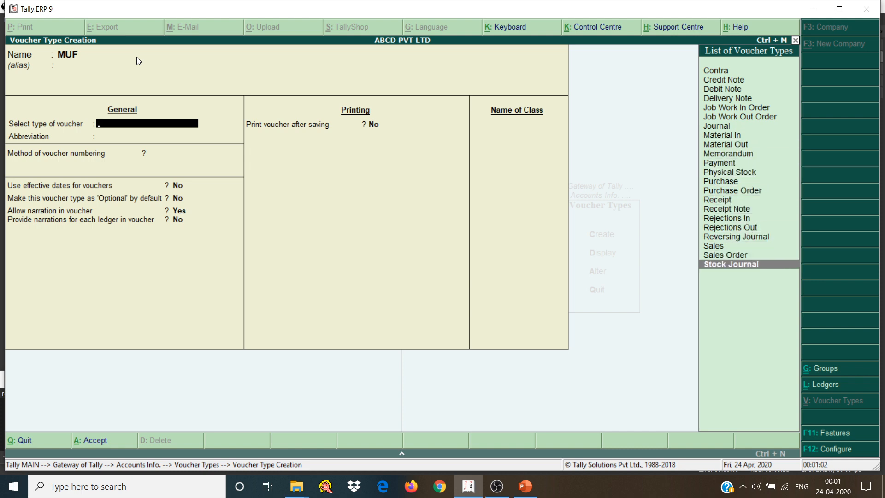
{"action": "key", "text": "Return"}
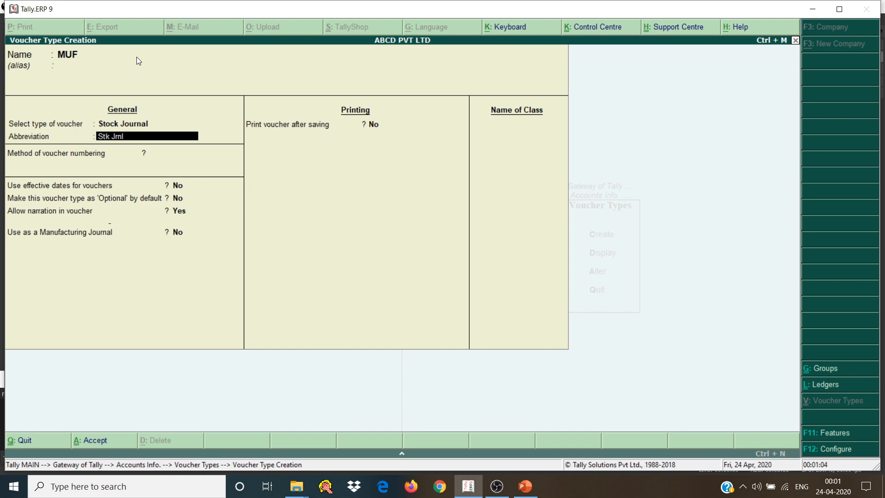
Step: Keep the Stk Jrnl abbreviation and Automatic numbering, set Use as a Manufacturing Journal to Yes, and save the voucher type
{"action": "key", "text": "Return"}
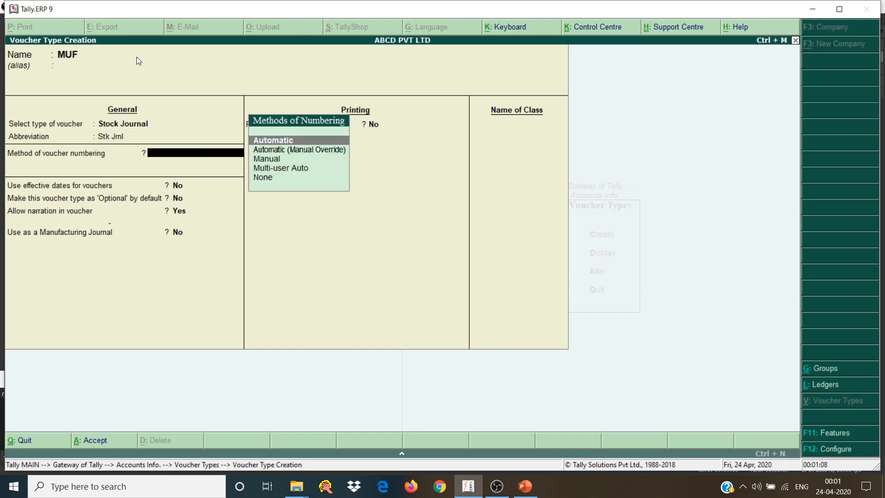
{"action": "key", "text": "Return"}
{"action": "key", "text": "Return"}
{"action": "key", "text": "Return"}
{"action": "key", "text": "Return"}
{"action": "key", "text": "Return"}
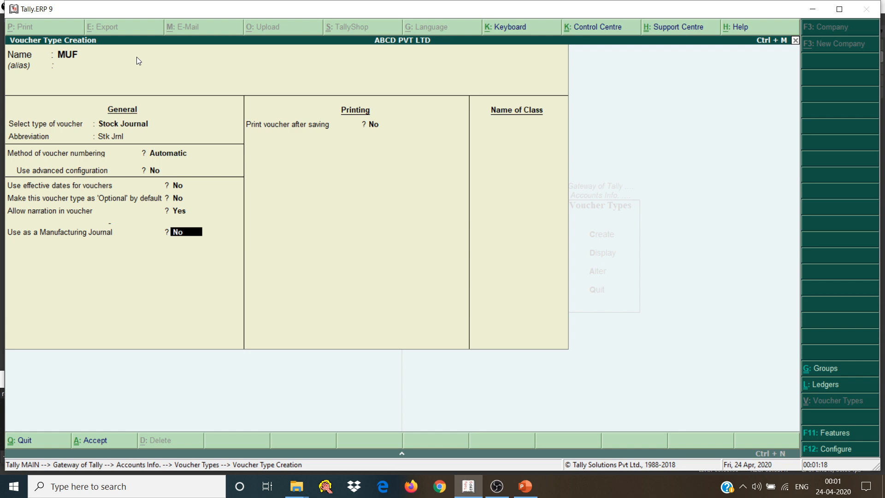
{"action": "key", "text": "y"}
{"action": "key", "text": "Return"}
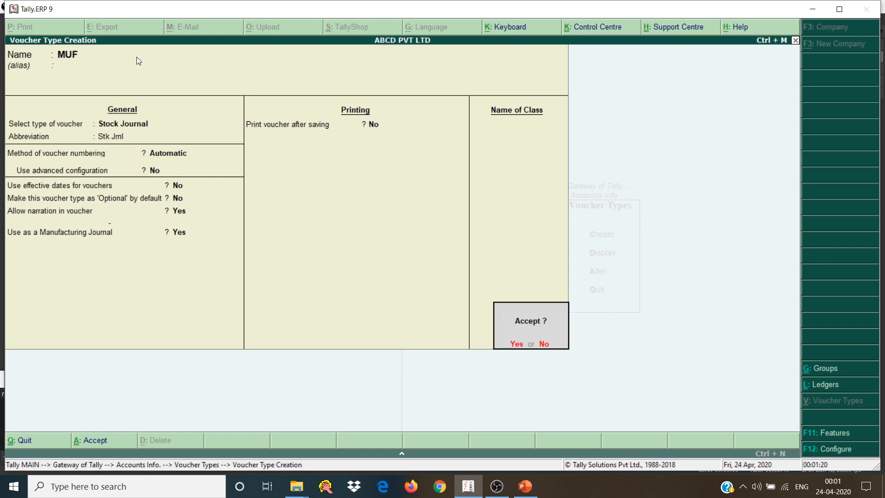
{"action": "key", "text": "y"}
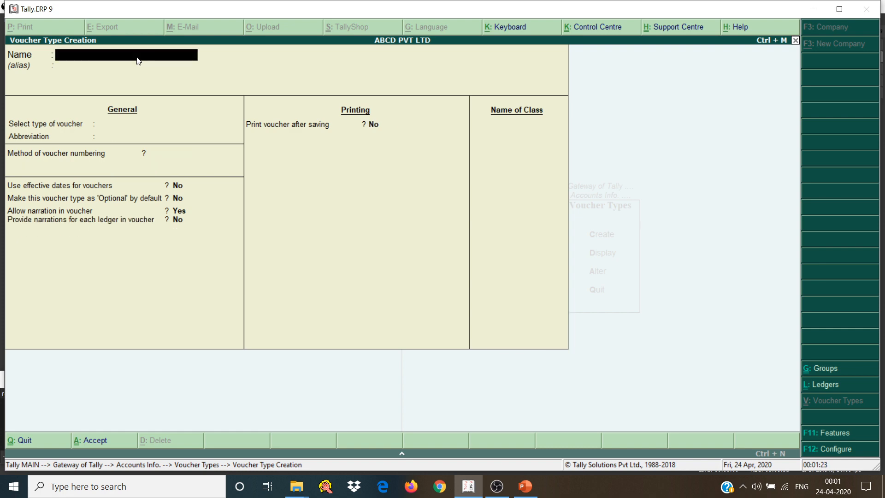
Step: Quit voucher type creation and return to the Gateway of Tally main menu
{"action": "key", "text": "Escape"}
{"action": "key", "text": "y"}
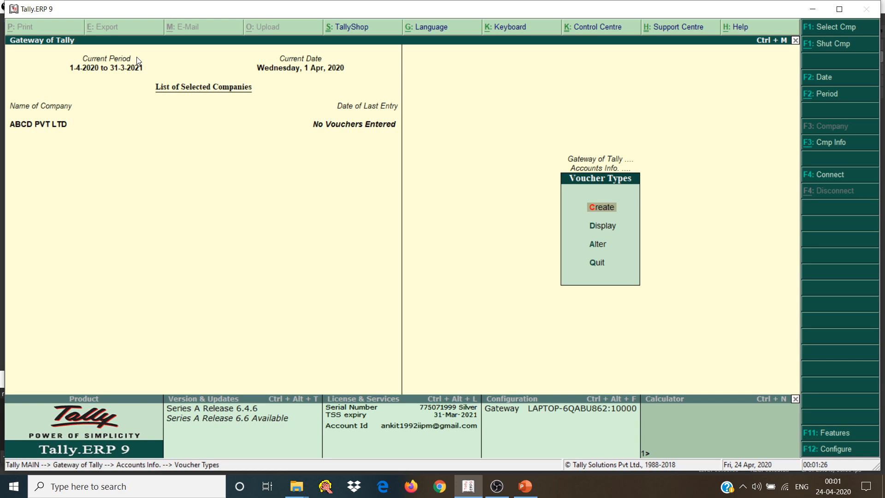
{"action": "key", "text": "Escape"}
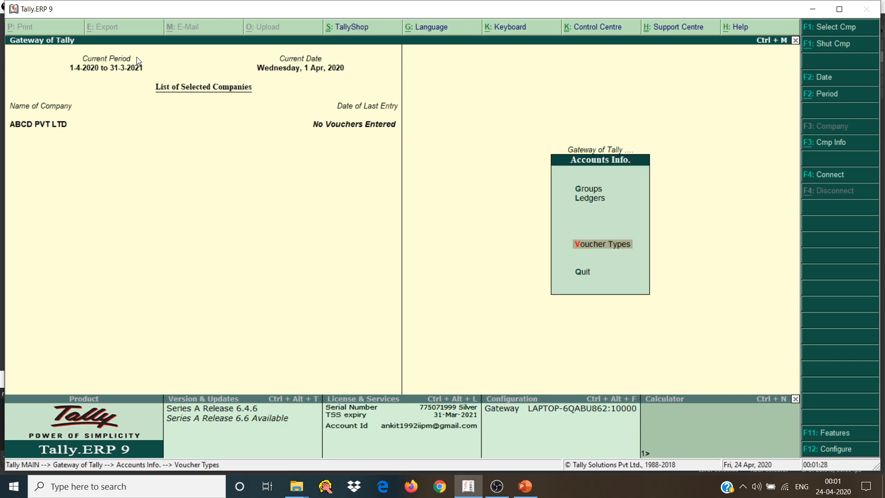
{"action": "key", "text": "Down"}
{"action": "key", "text": "Up"}
{"action": "key", "text": "Up"}
{"action": "key", "text": "Up"}
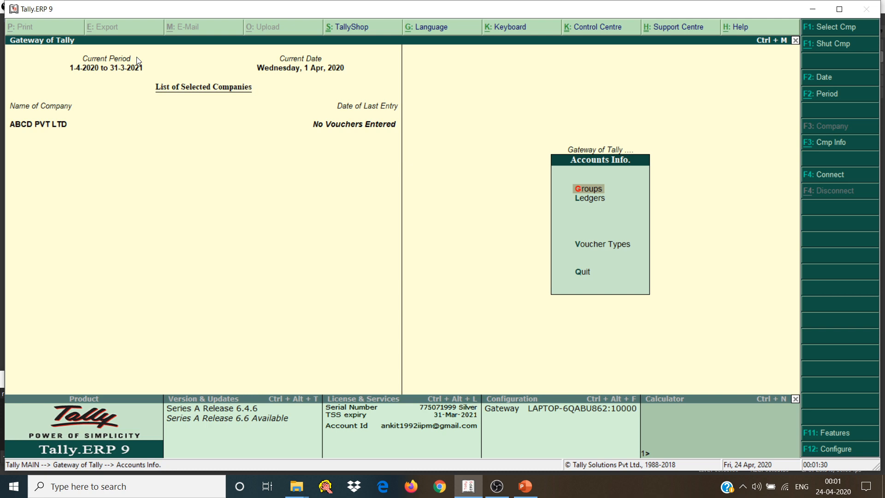
{"action": "key", "text": "Down"}
{"action": "key", "text": "Down"}
{"action": "key", "text": "Down"}
{"action": "key", "text": "Up"}
{"action": "key", "text": "Up"}
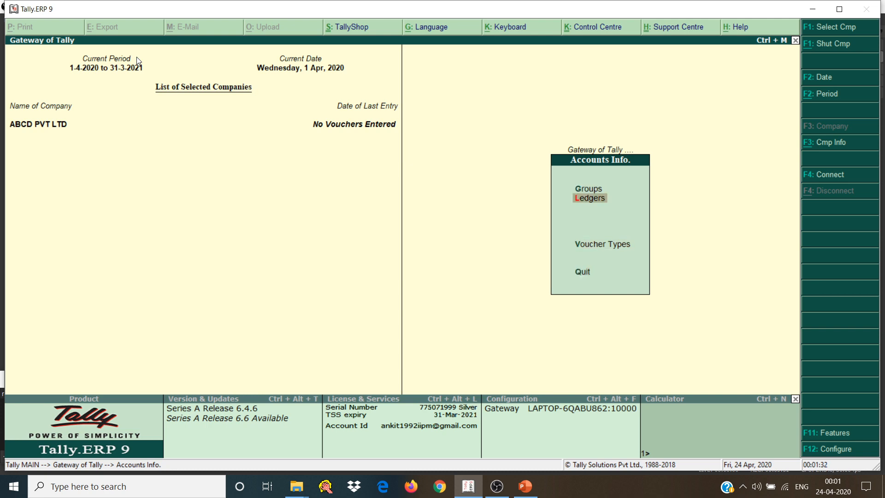
{"action": "key", "text": "Escape"}
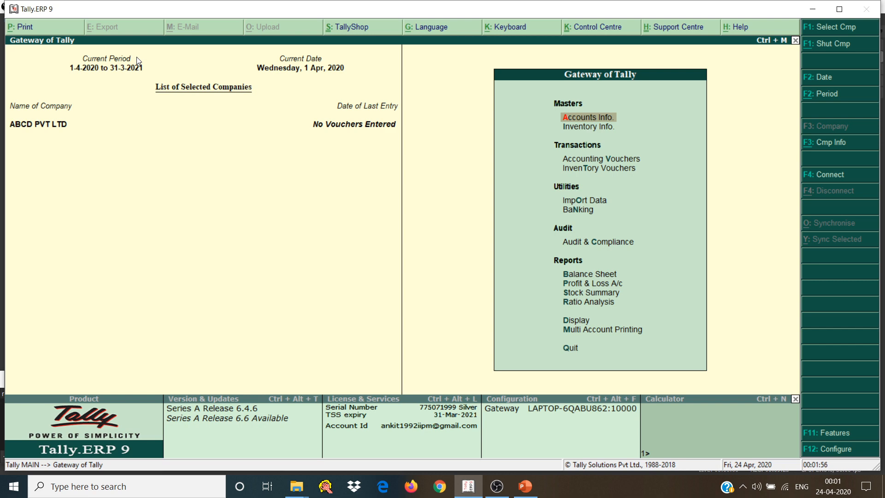
{"action": "left_click", "coordinate": [502, 488]}
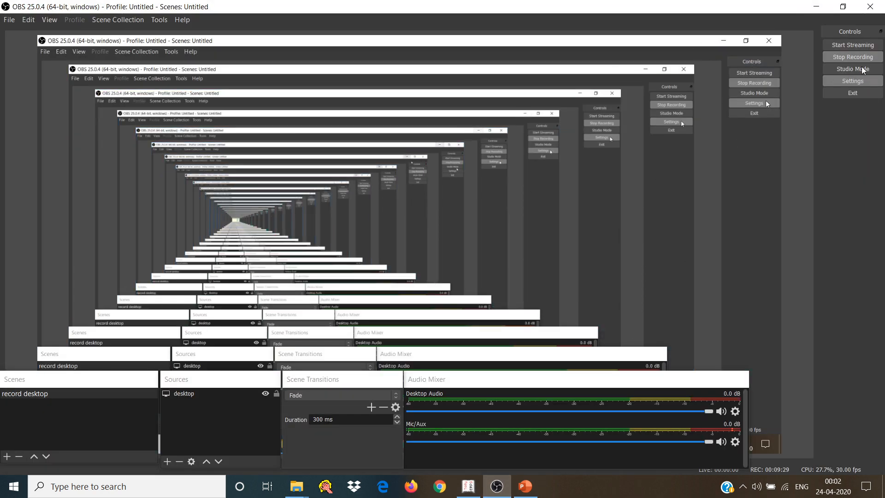